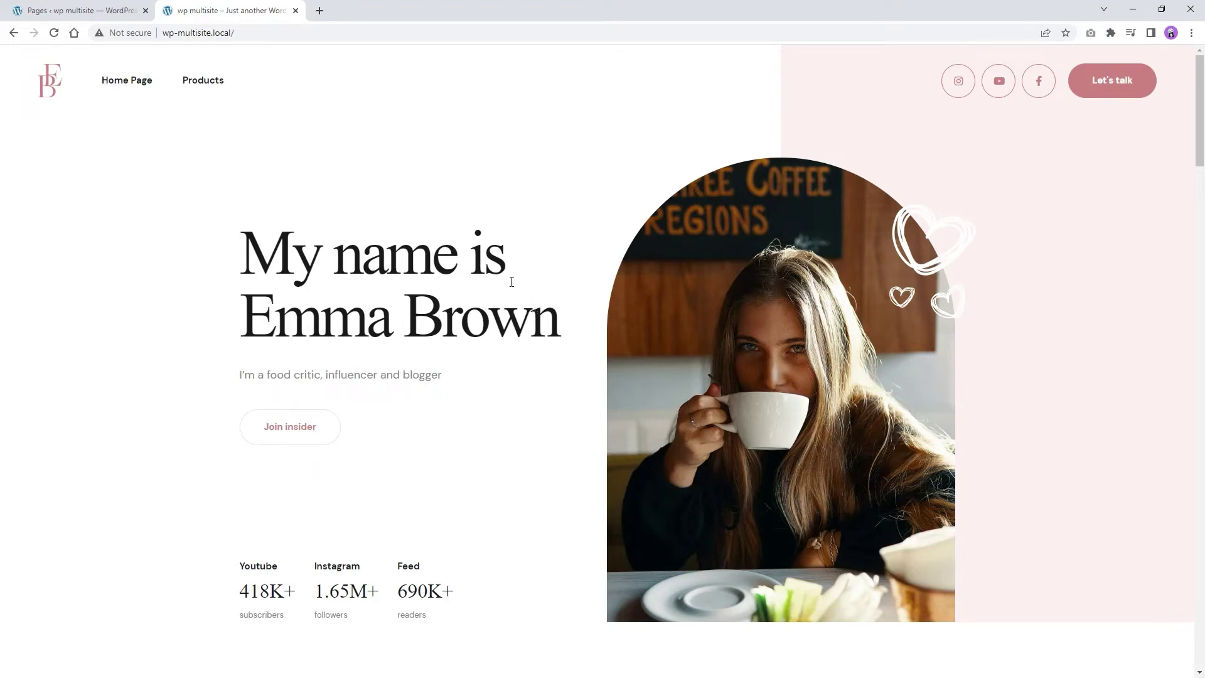
- Browse the live site's home page and view the Products page
scroll(445, 290, "down", 7)
scroll(445, 280, "up", 7)
left_click(216, 82)
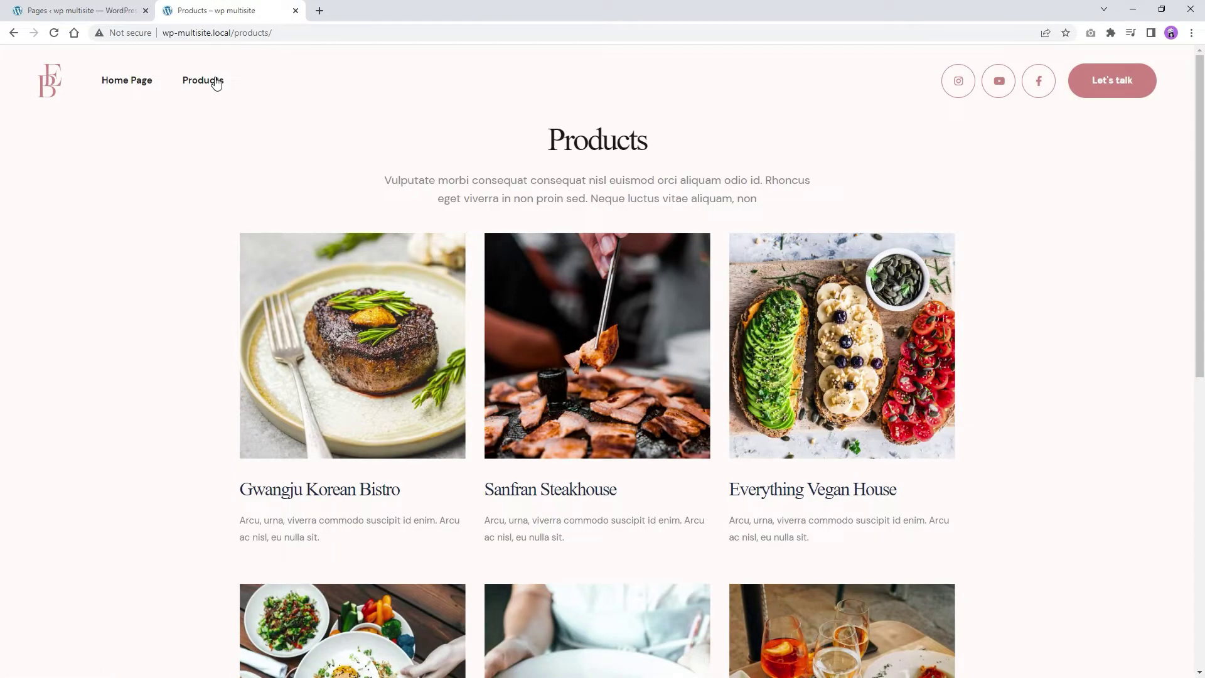
scroll(231, 169, "down", 4)
scroll(230, 168, "down", 5)
scroll(229, 167, "up", 10)
- Return to the live home page and point out the call-to-action heading and paragraph
left_click(140, 81)
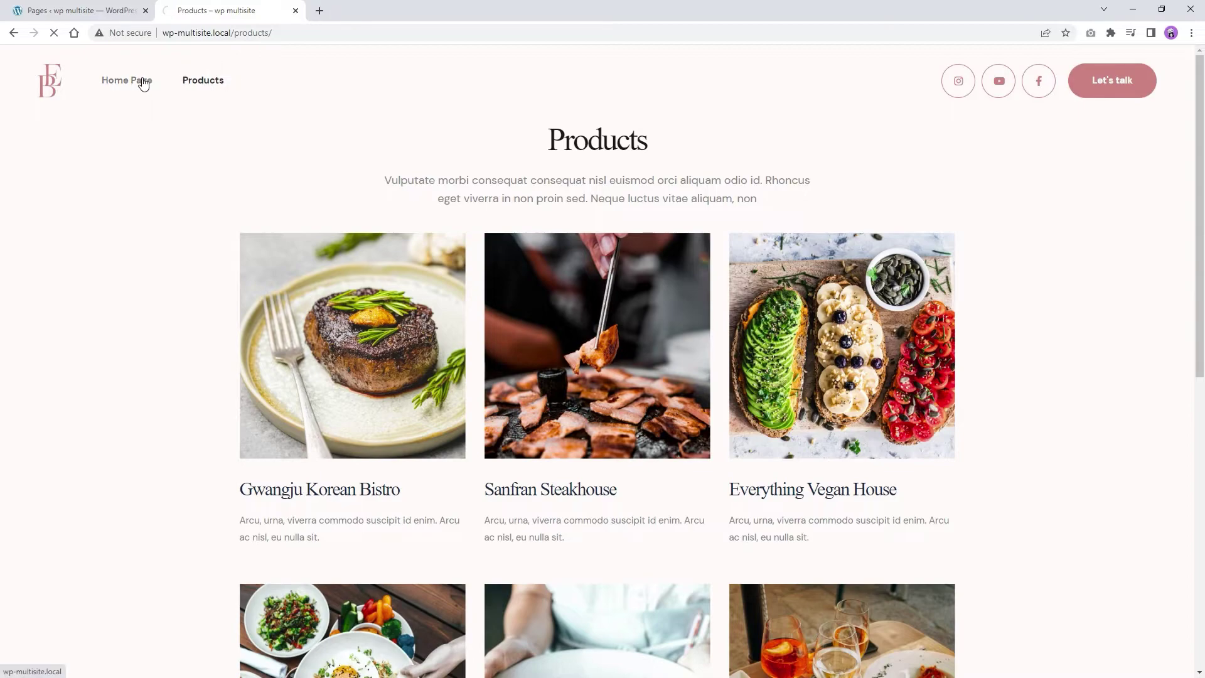
scroll(144, 83, "down", 2)
scroll(145, 88, "down", 20)
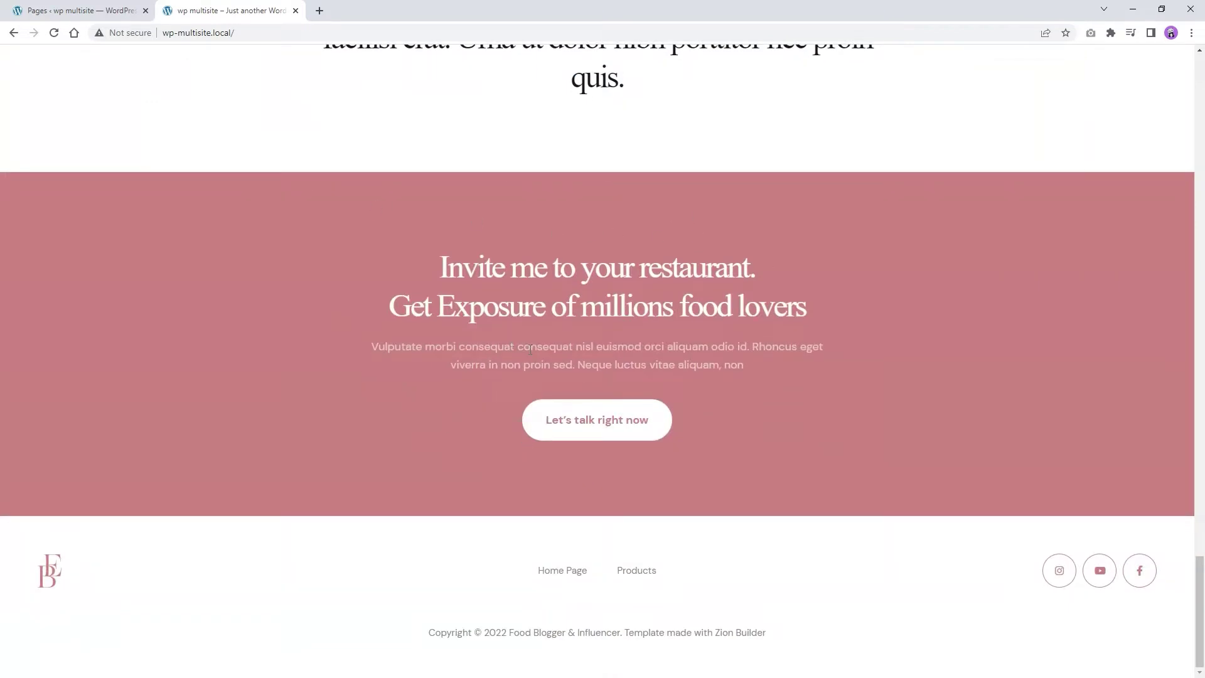
left_click_drag(463, 279, 698, 263)
left_click(743, 264)
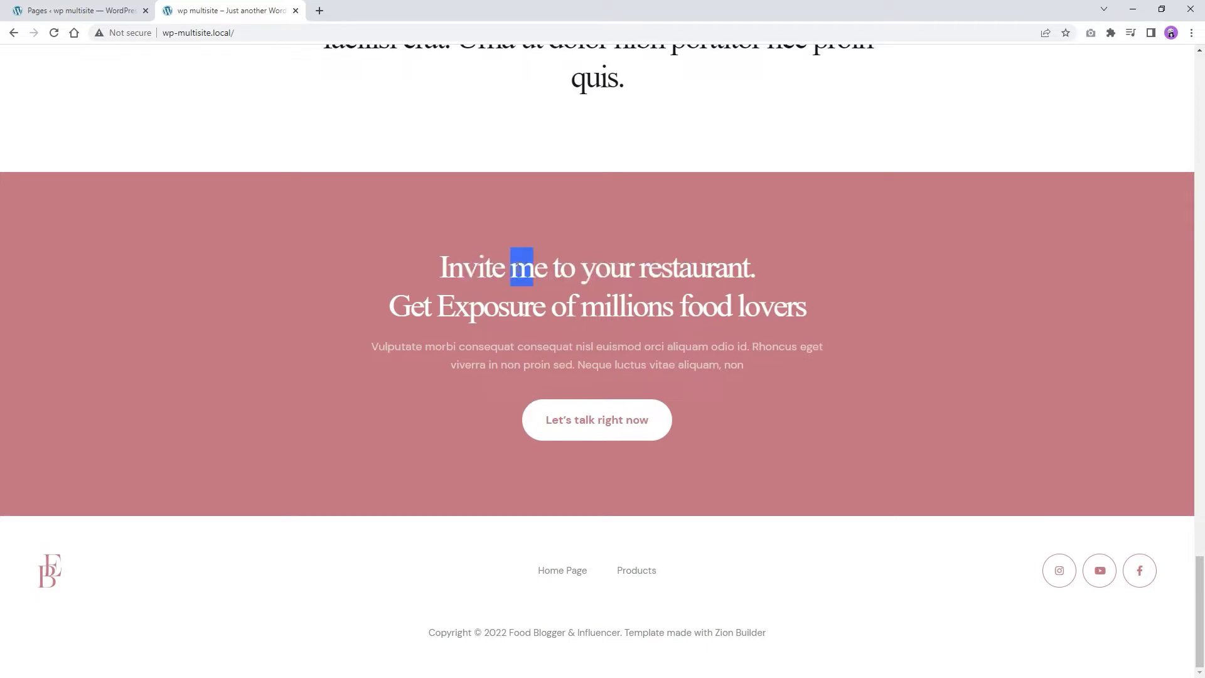
left_click_drag(527, 257, 650, 349)
left_click(648, 349)
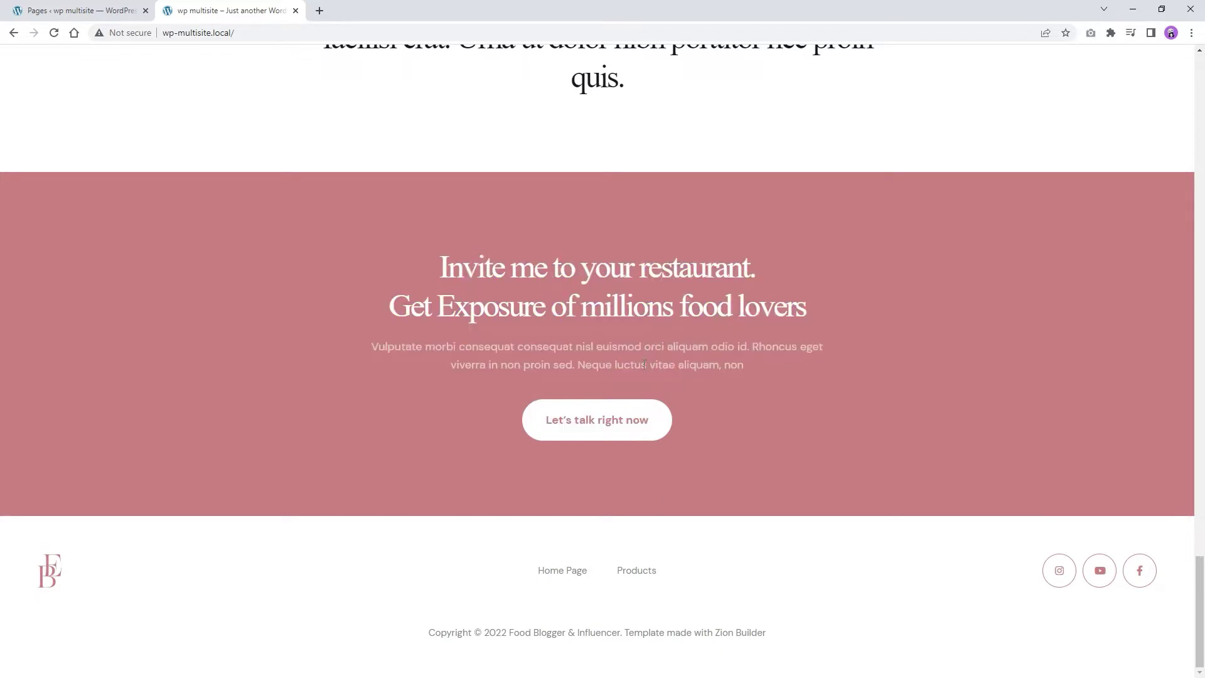
scroll(622, 383, "up", 4)
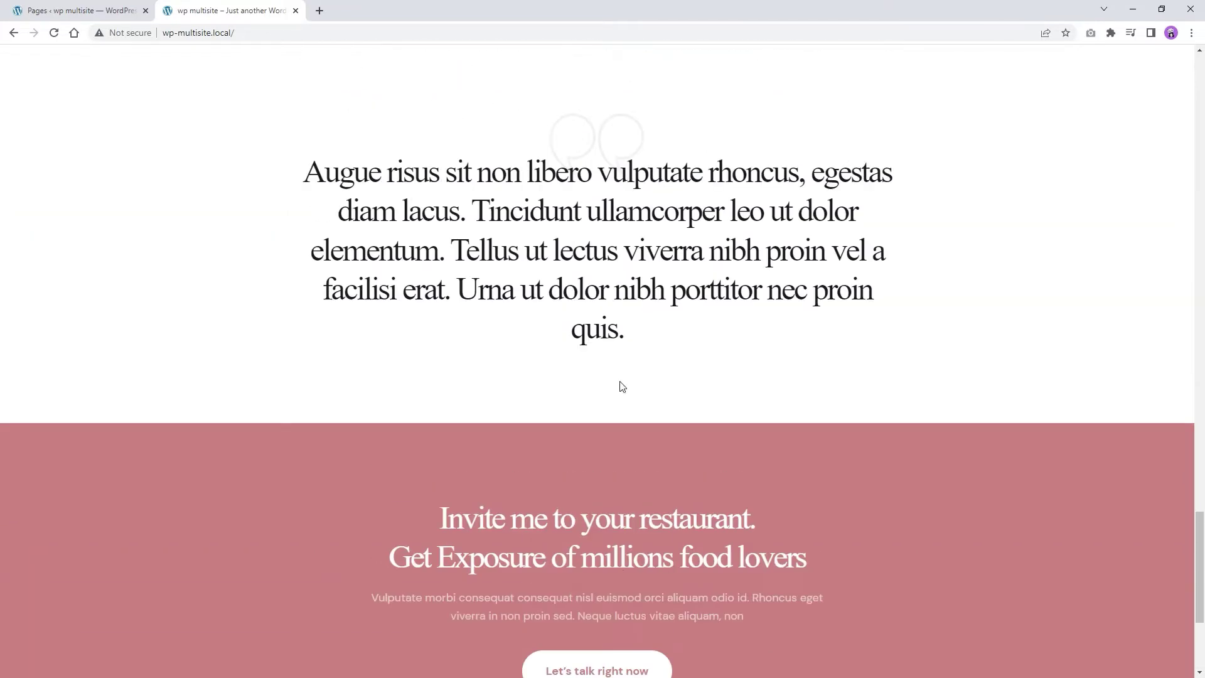
- From the Pages list, open the Home Page in Zion Builder and scroll to the Call to Action
left_click(96, 11)
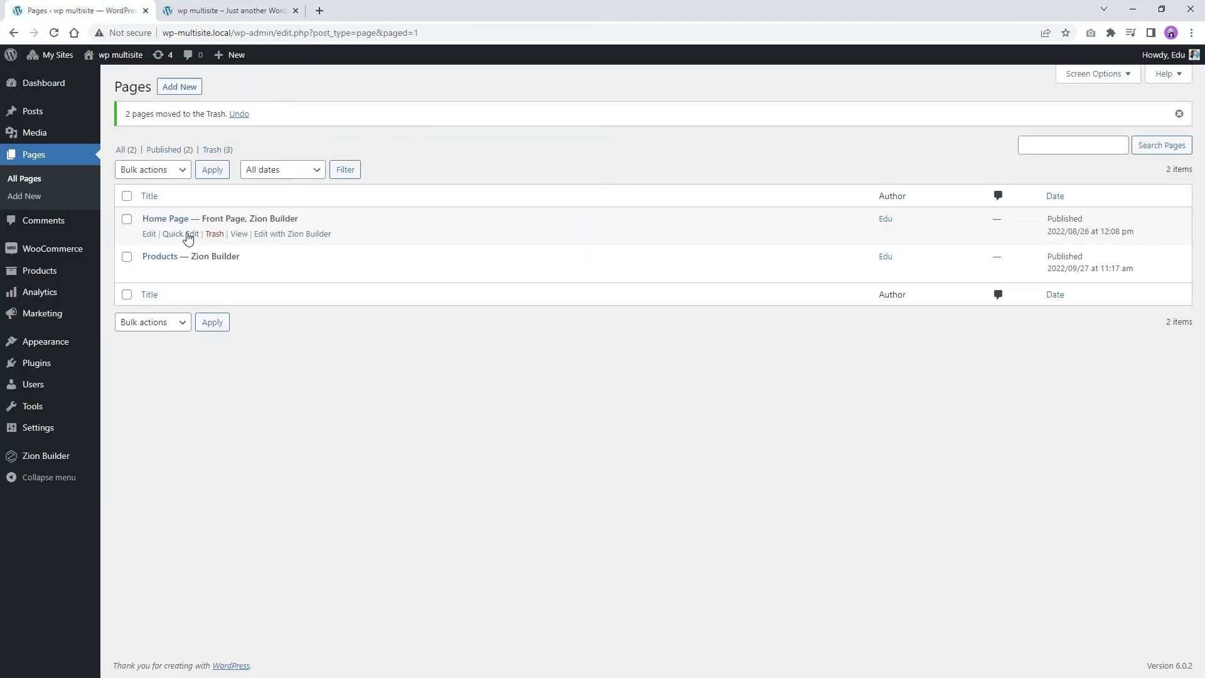
left_click(280, 237)
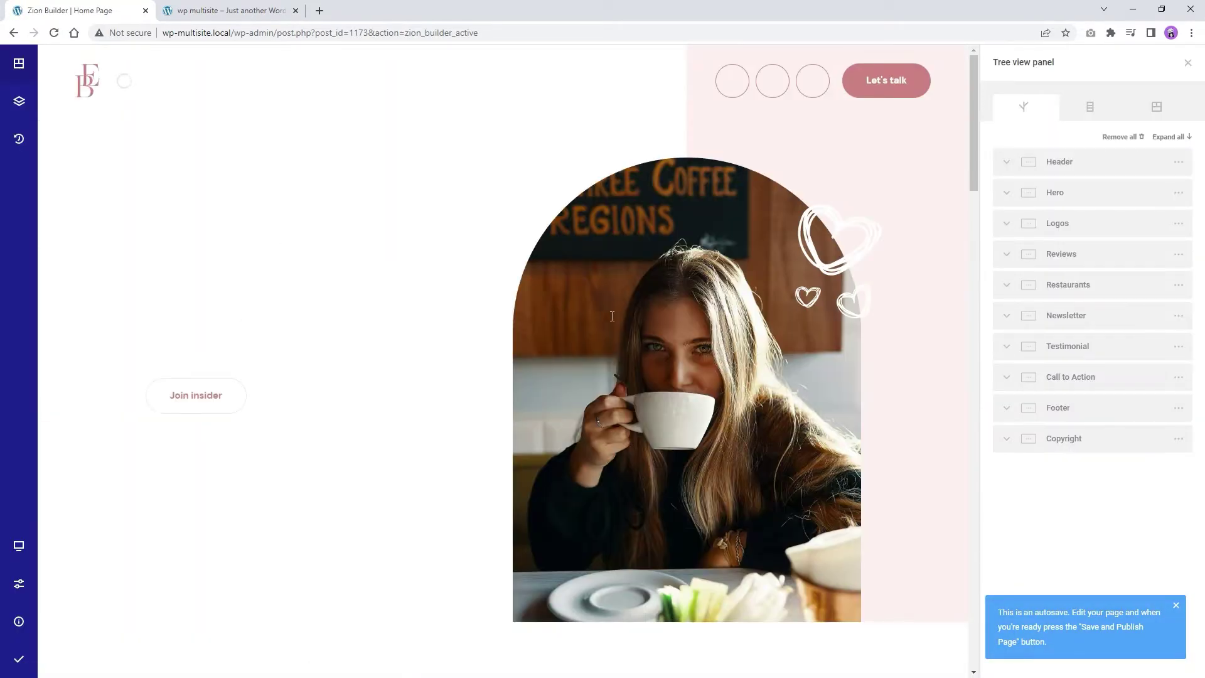
scroll(606, 307, "down", 20)
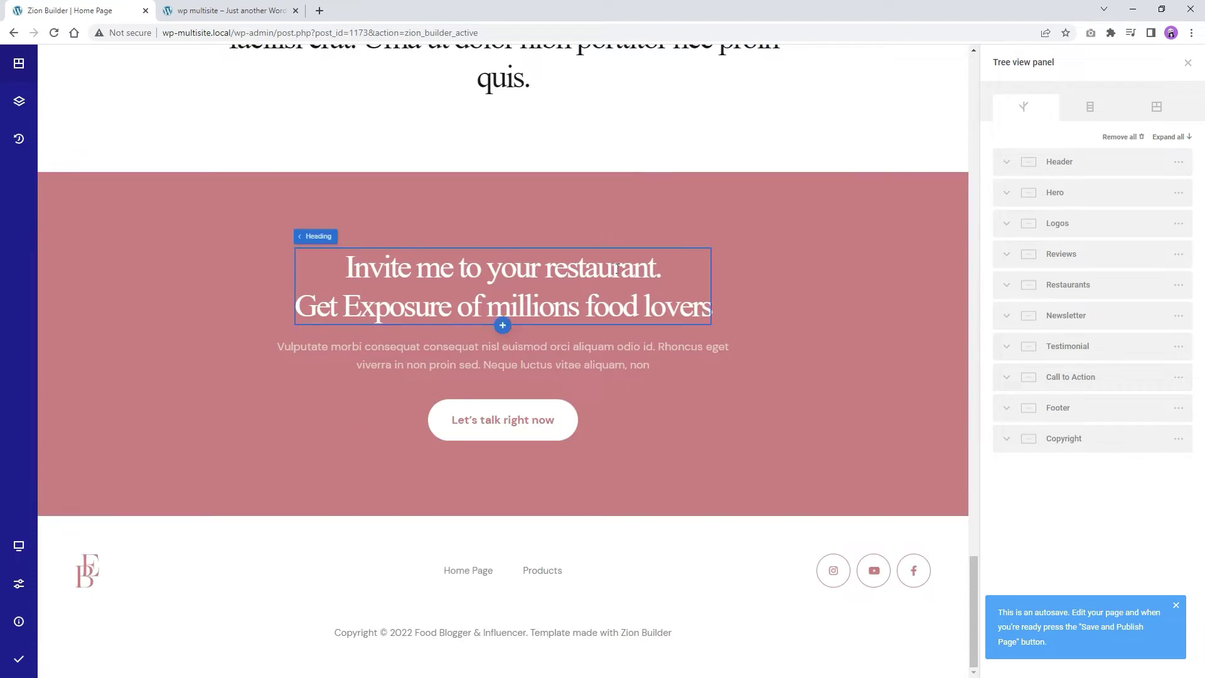
- Save the Call to Action section to the library as 'Pink section'
right_click(877, 269)
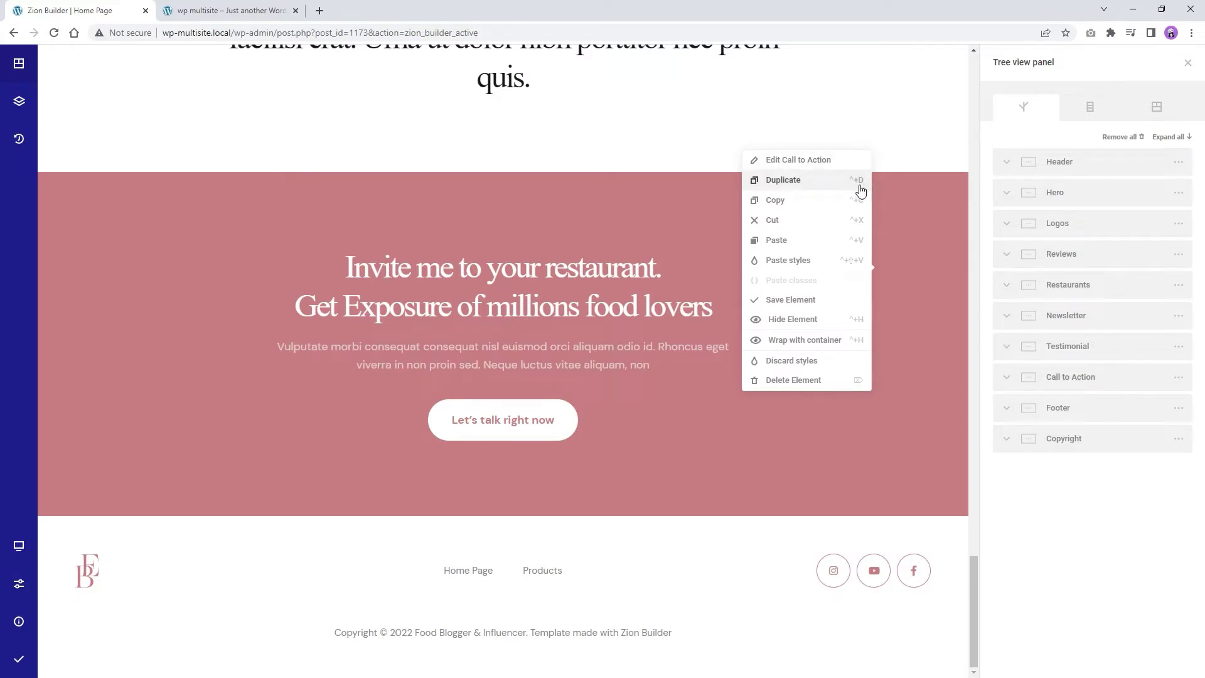
left_click(802, 304)
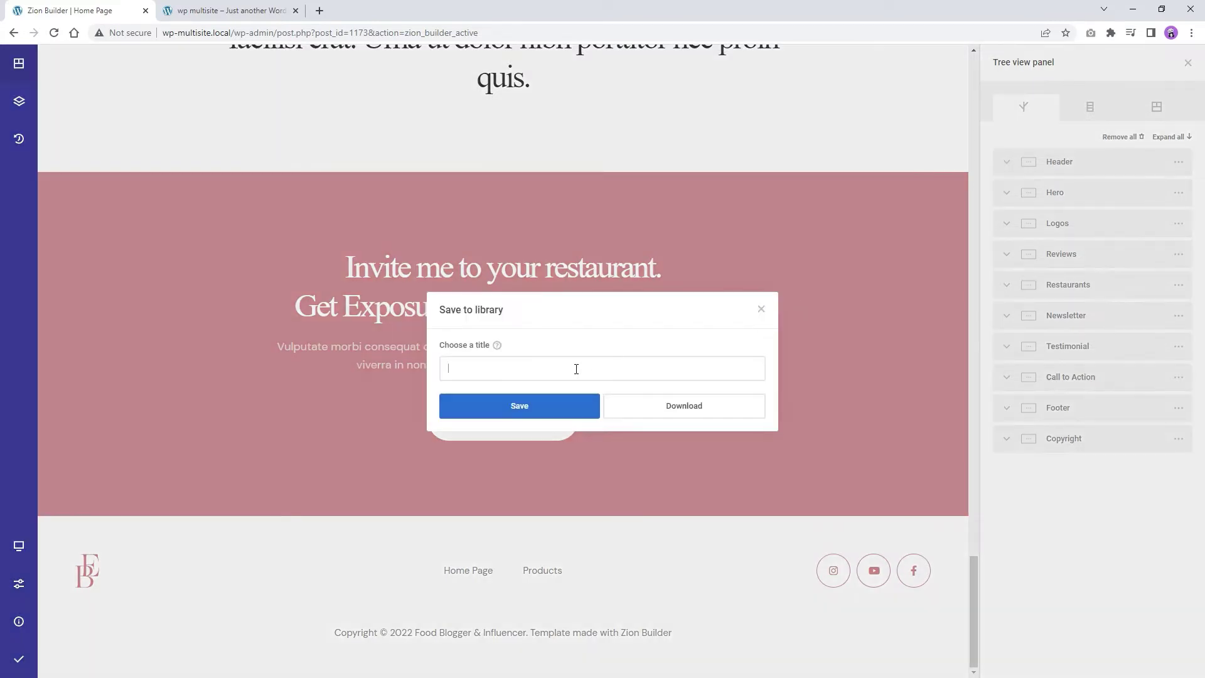
type("Pink section")
left_click(539, 402)
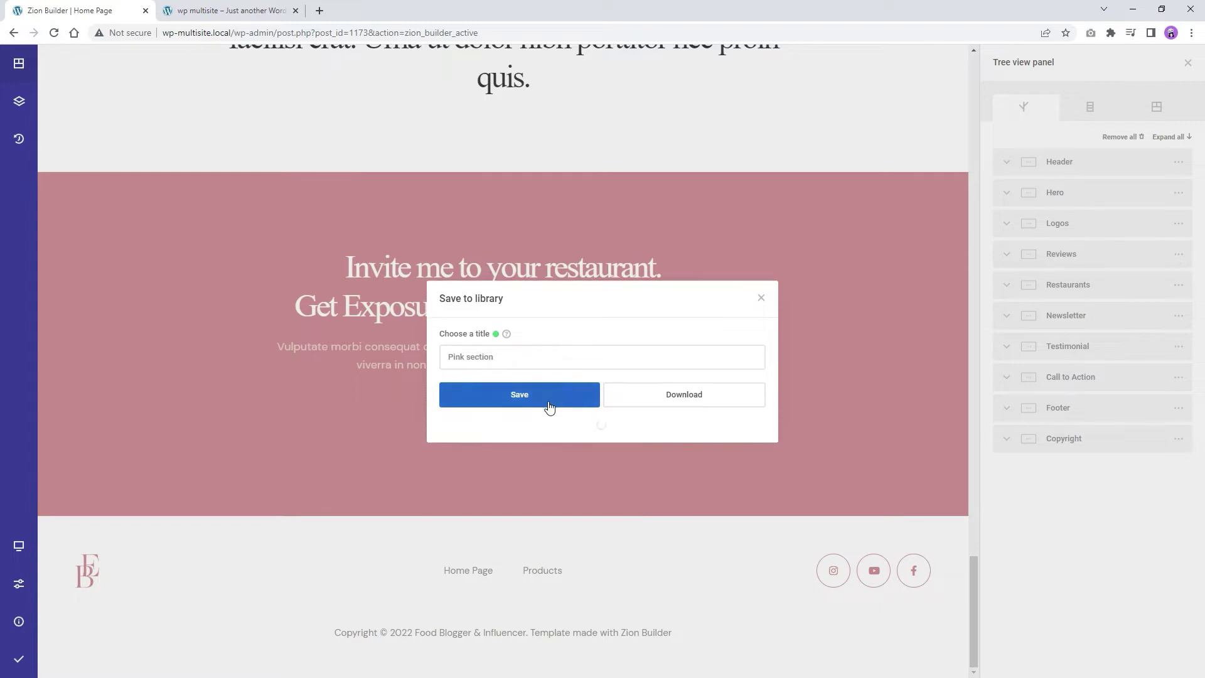
left_click(761, 298)
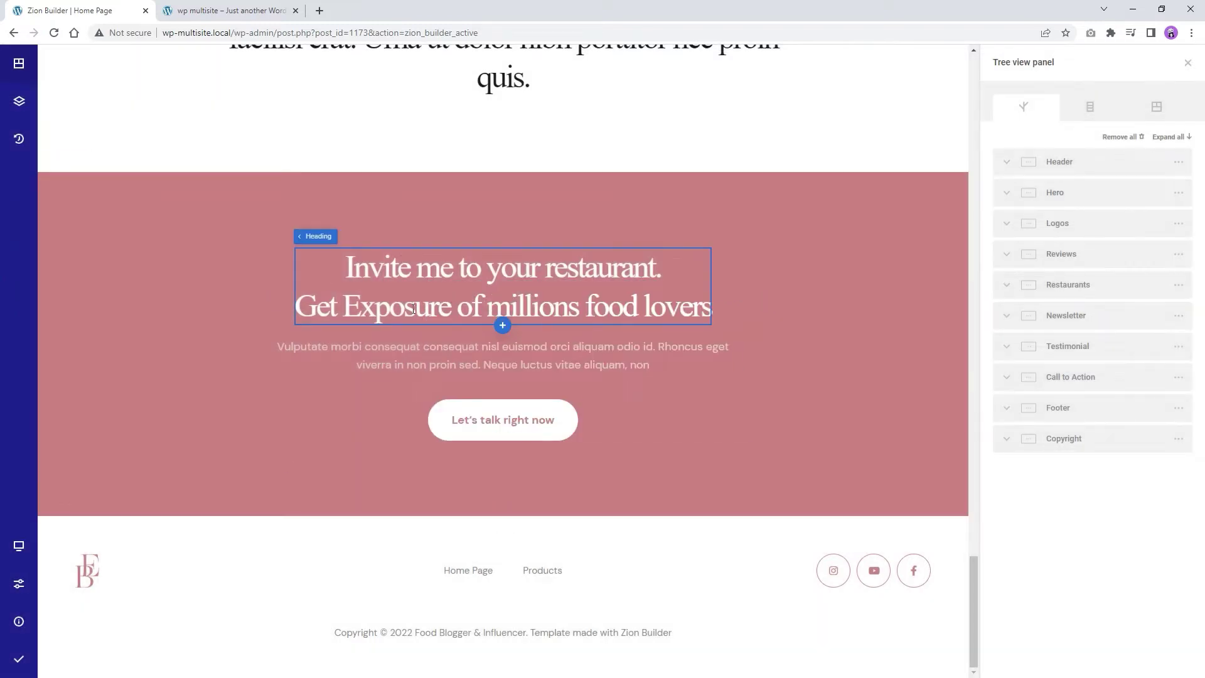
- Check the Local library for the new block, then close the library
left_click(20, 103)
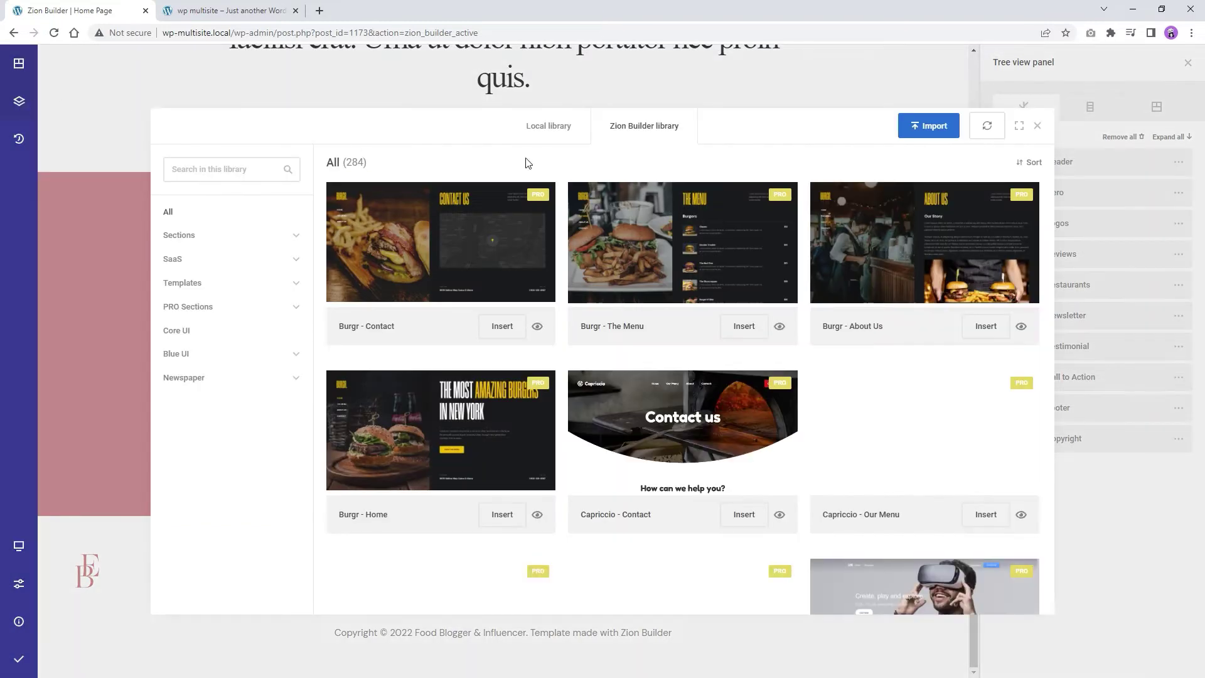
left_click(553, 127)
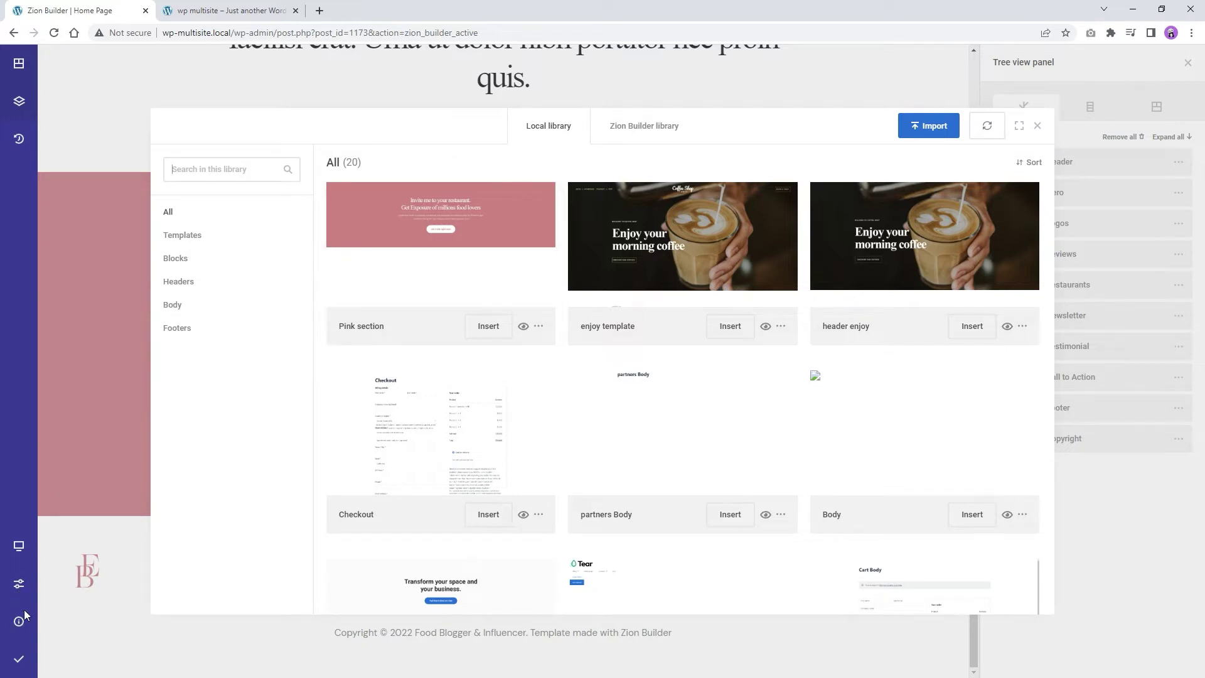
left_click(96, 477)
left_click(19, 621)
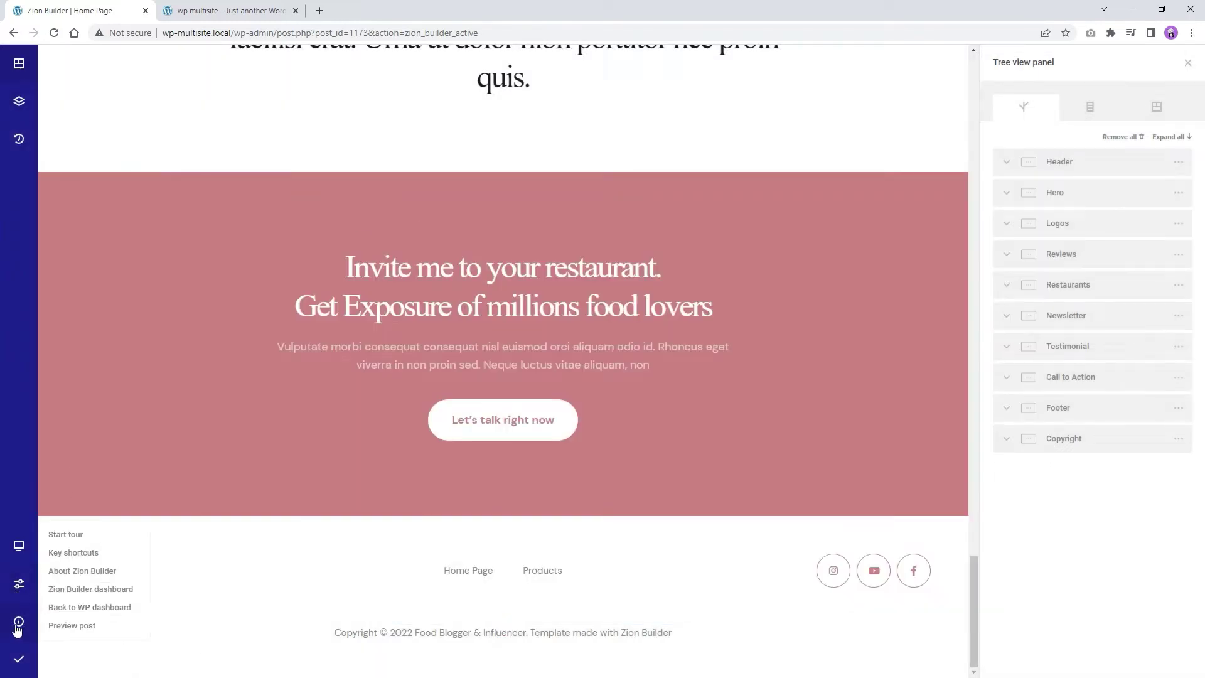
- Open the Zion Builder dashboard in a new tab and go to Templates > Blocks
right_click(96, 593)
left_click(119, 474)
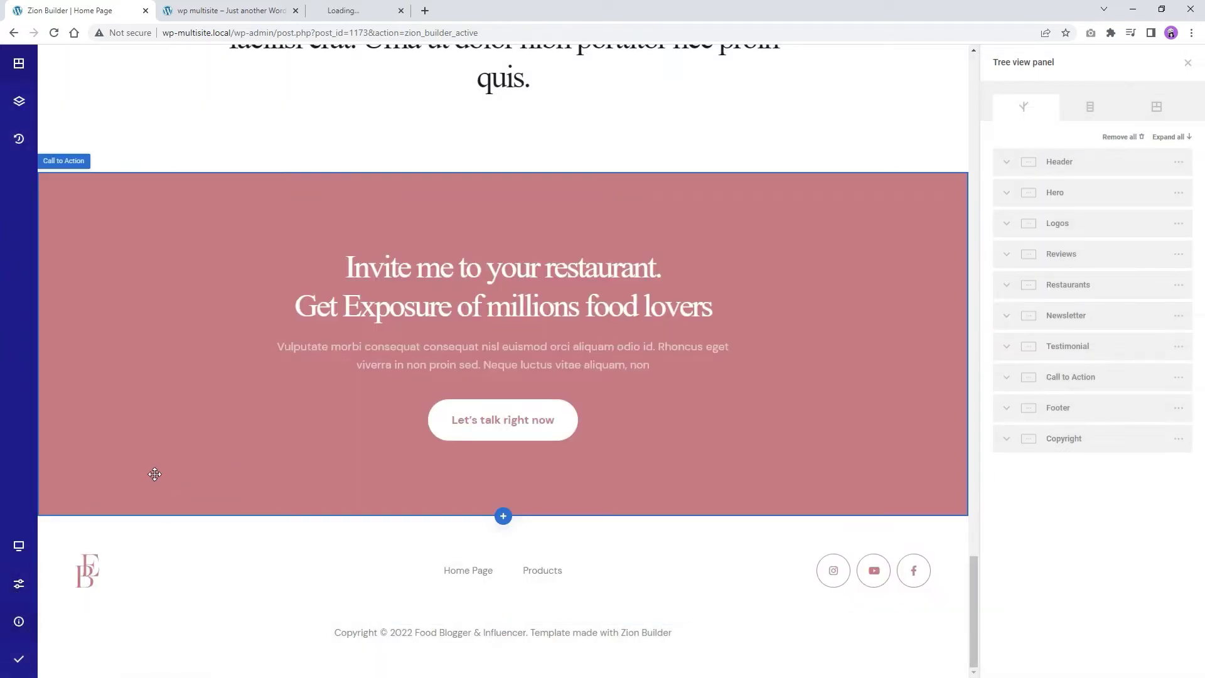
left_click(385, 7)
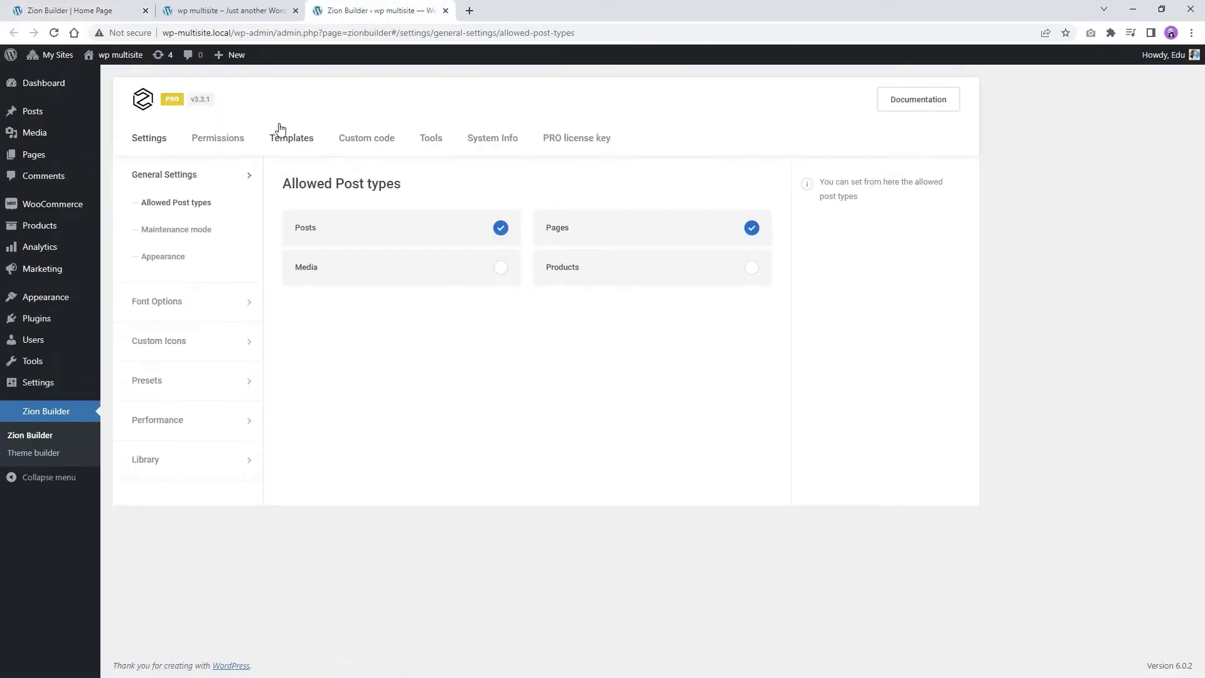
left_click(284, 135)
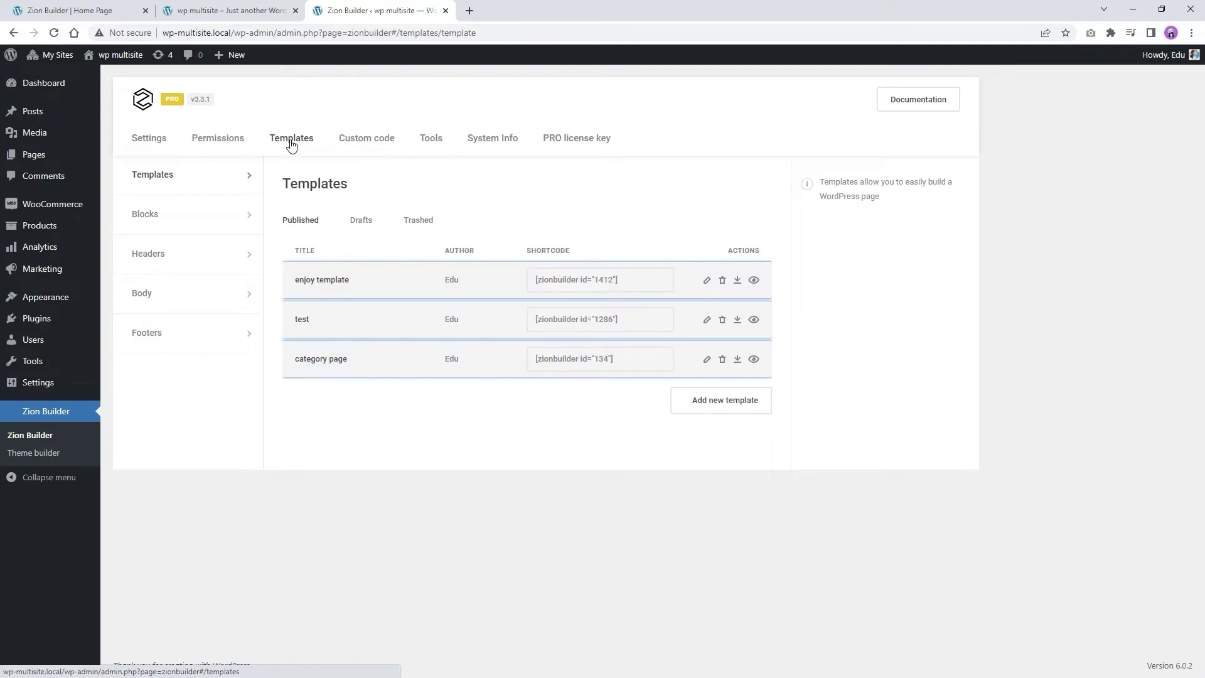
left_click(156, 220)
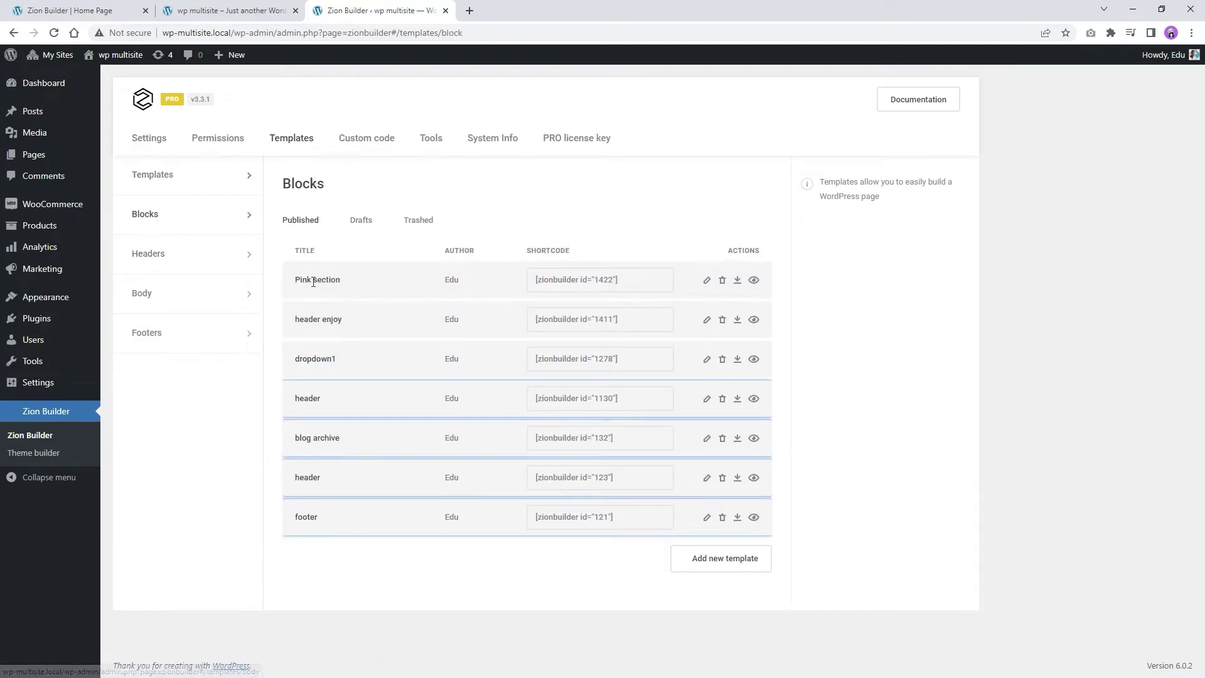
- Copy the Pink section block's shortcode and return to the Home Page builder tab
left_click_drag(295, 281, 356, 284)
left_click_drag(619, 279, 538, 281)
left_click(539, 281)
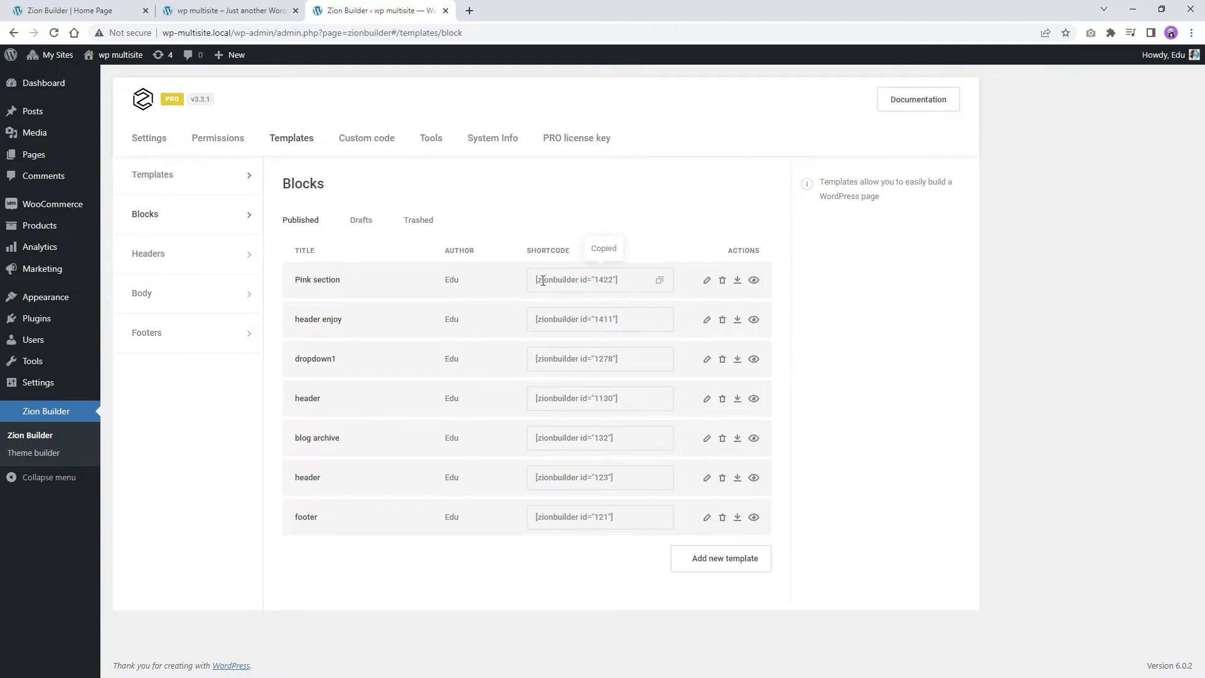
left_click(98, 8)
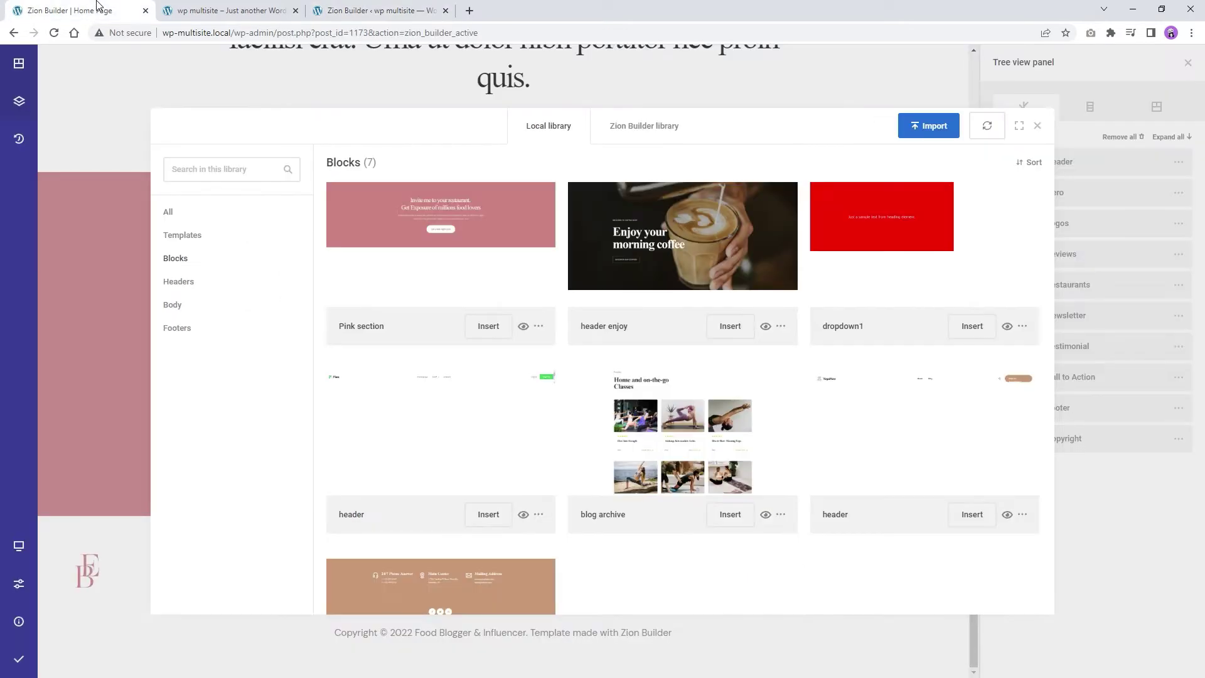
- Close the library and delete the Call to Action section from the Home Page
left_click(1035, 126)
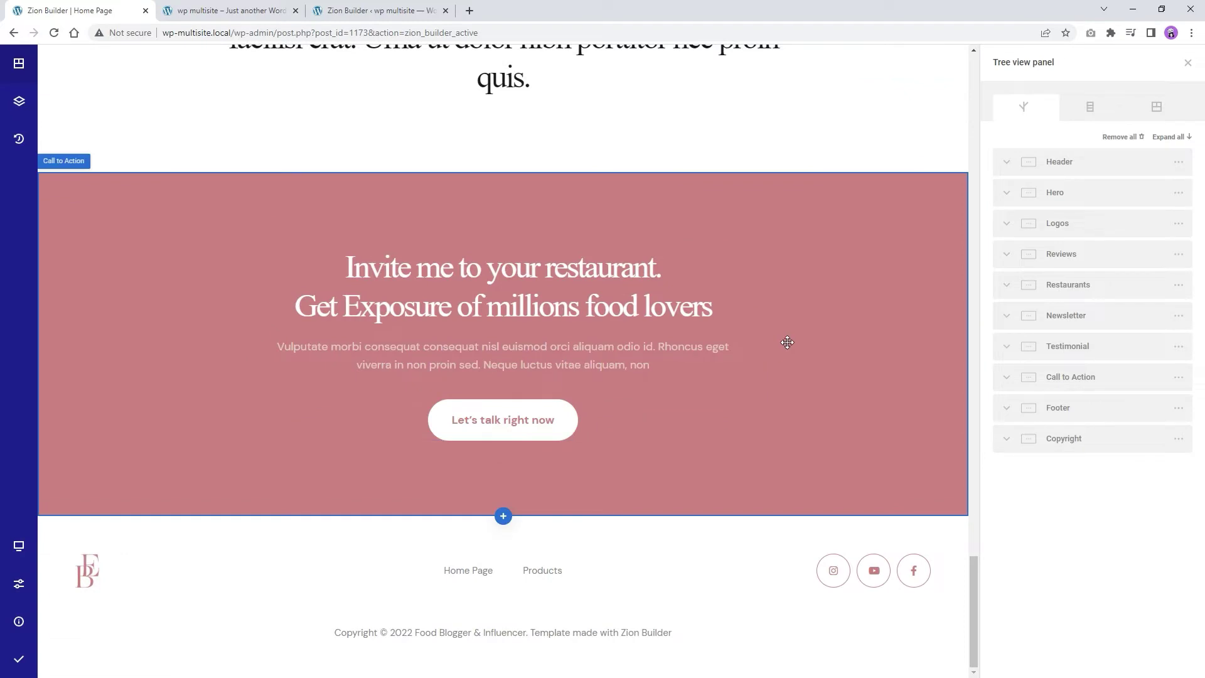
right_click(869, 228)
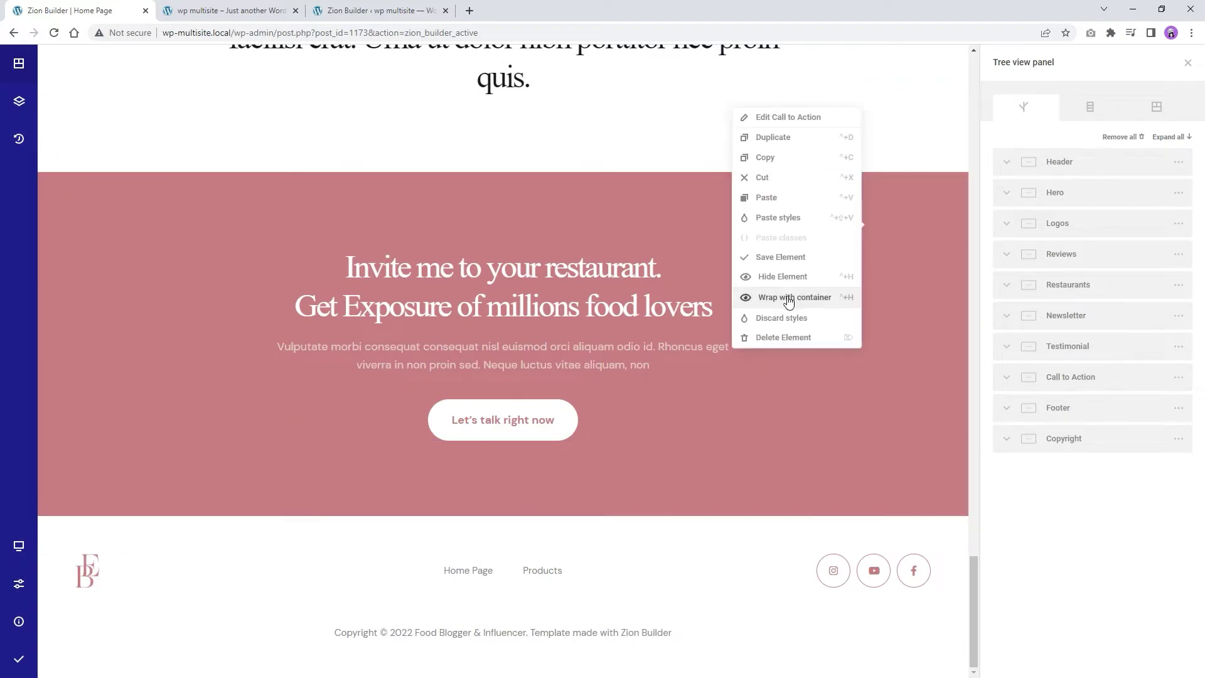
left_click(781, 339)
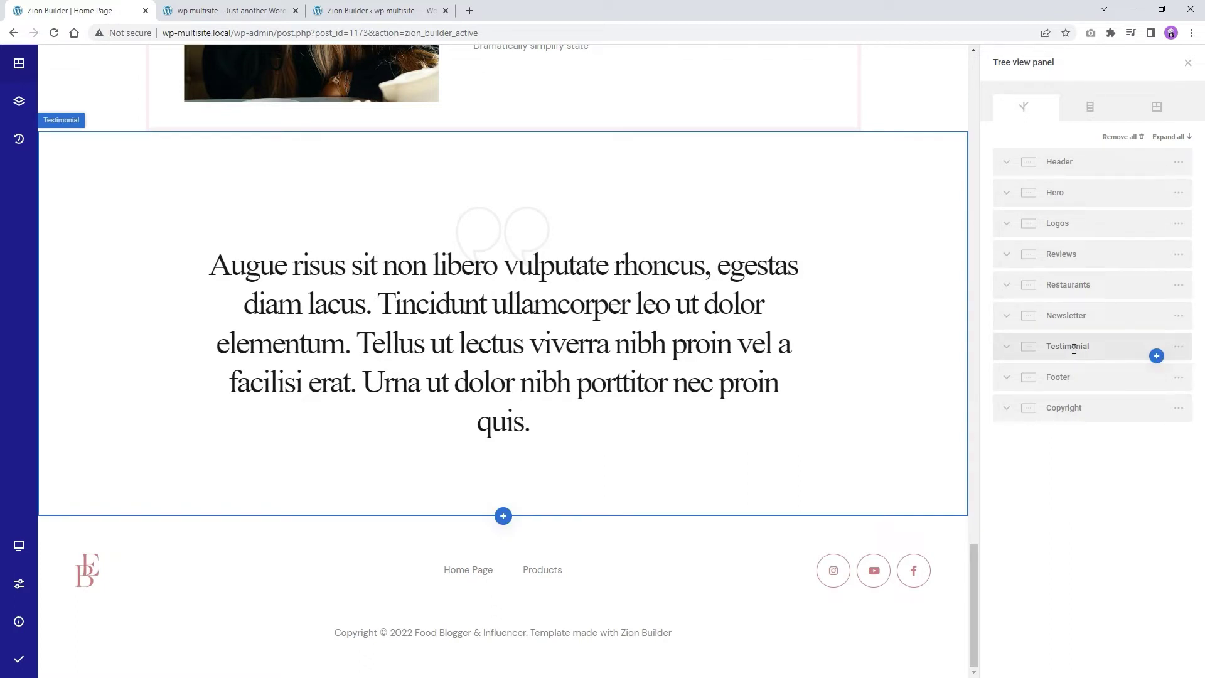
- Add a Shortcode element after Testimonial containing the pasted shortcode [zionbuilder id="1422"]
left_click(1156, 356)
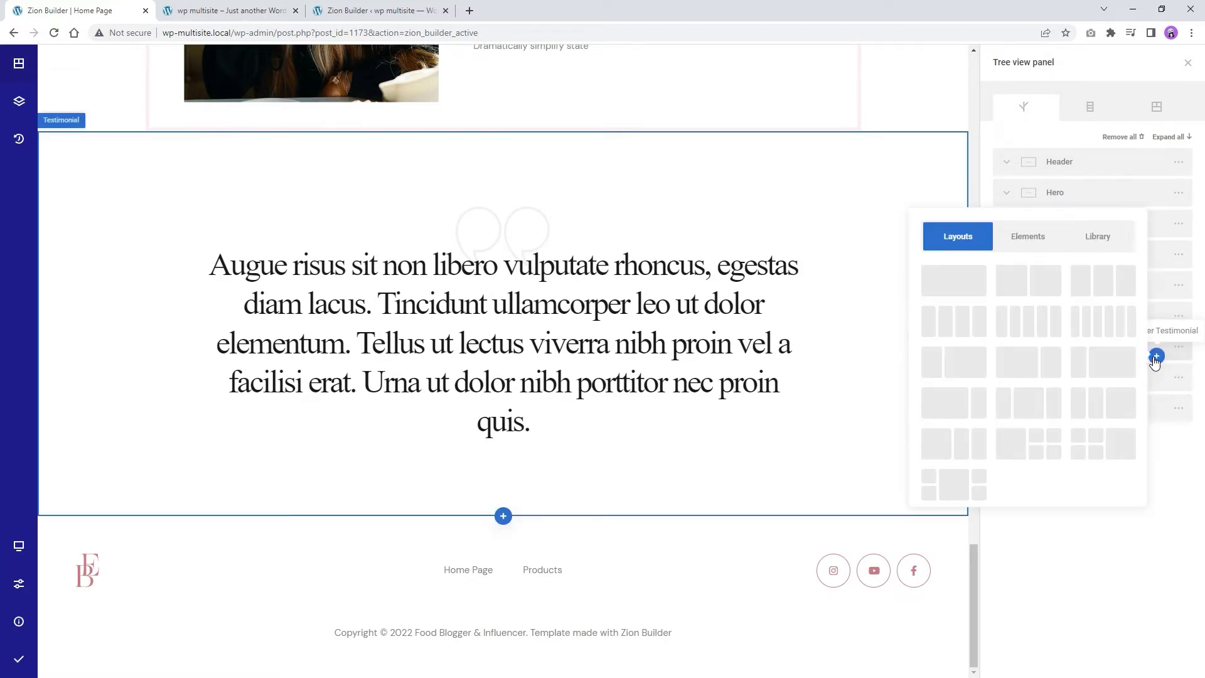
left_click(1039, 249)
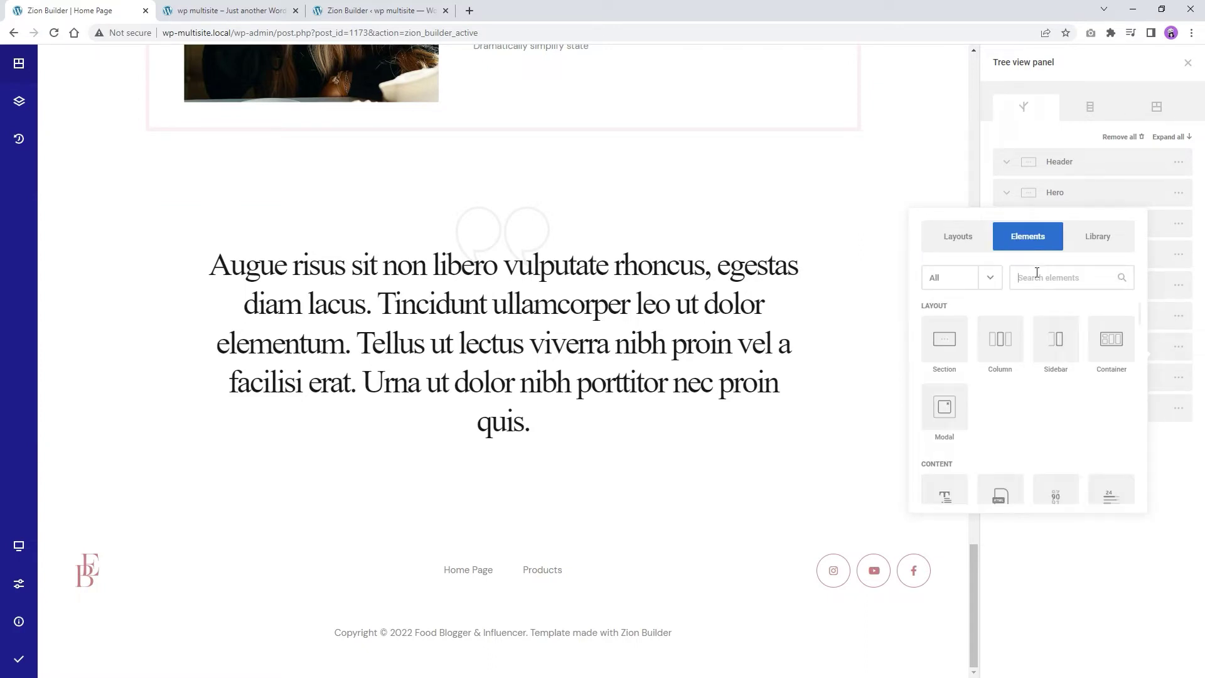
left_click(1037, 272)
type("short")
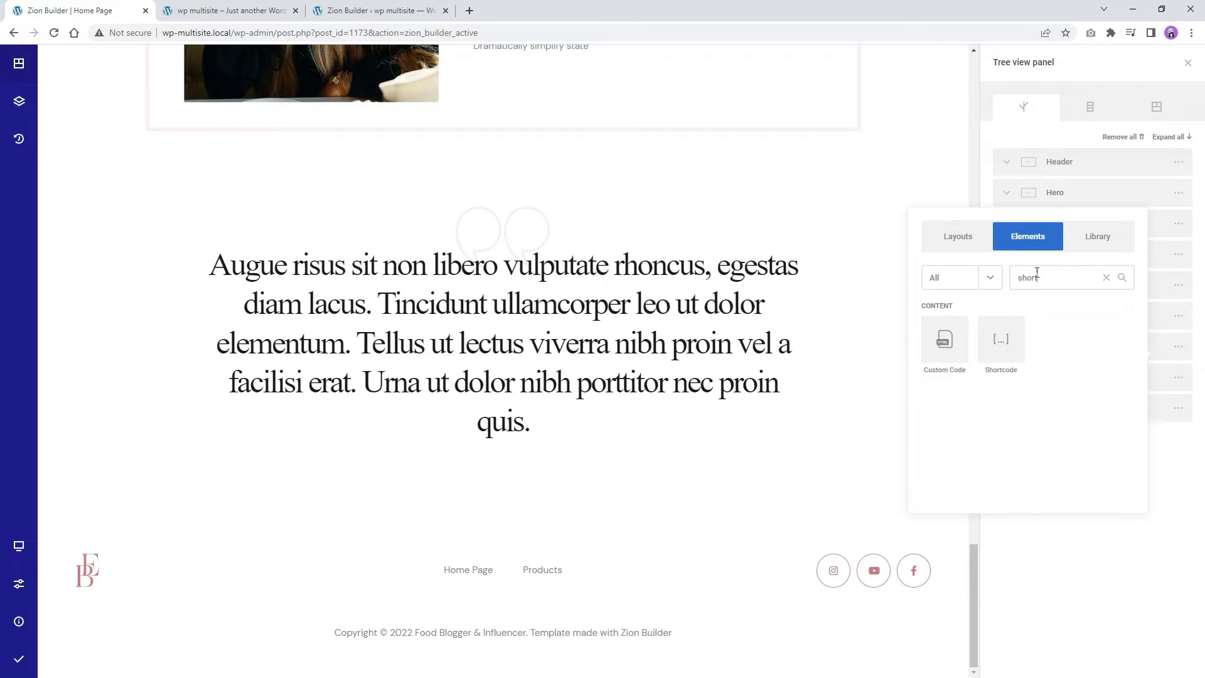
left_click(1001, 339)
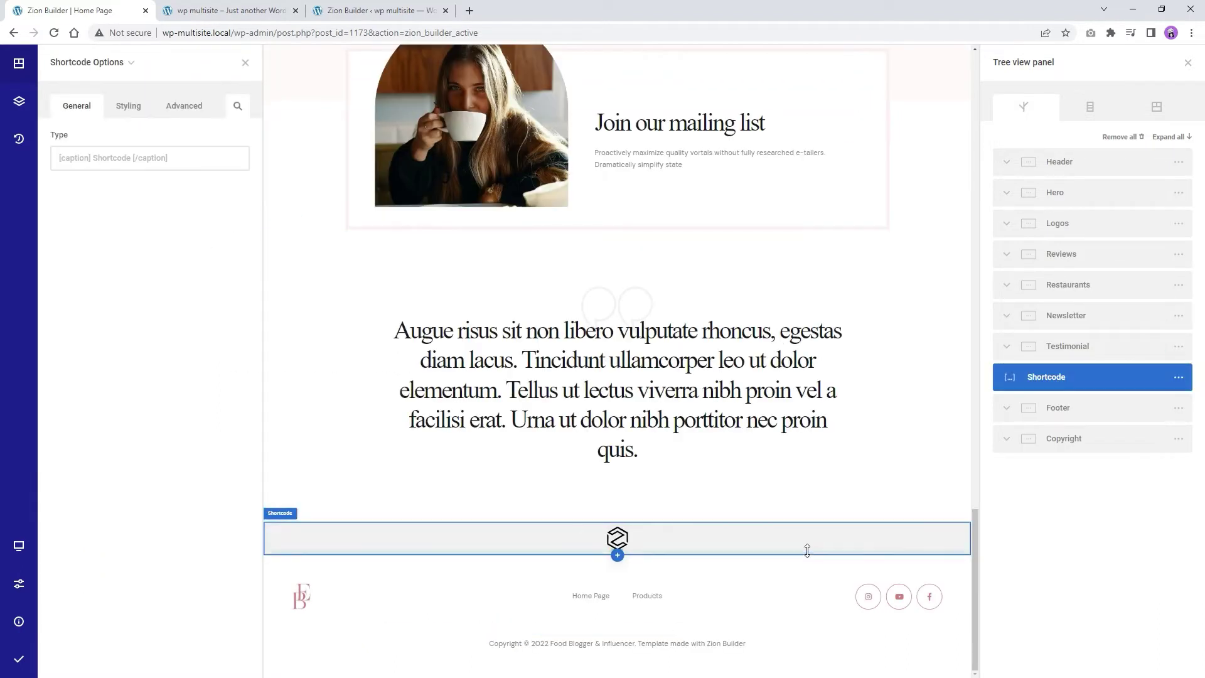
left_click(106, 156)
type("[zionbuilder id=\"1422\"]")
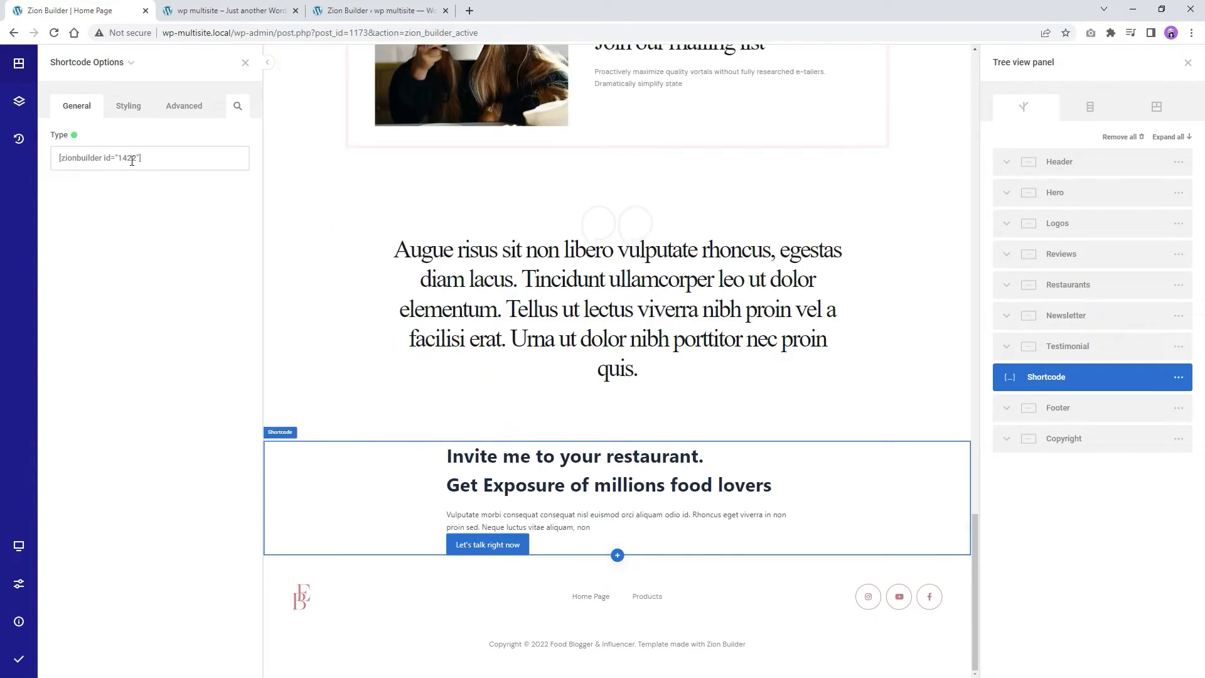
mouse_move(30, 672)
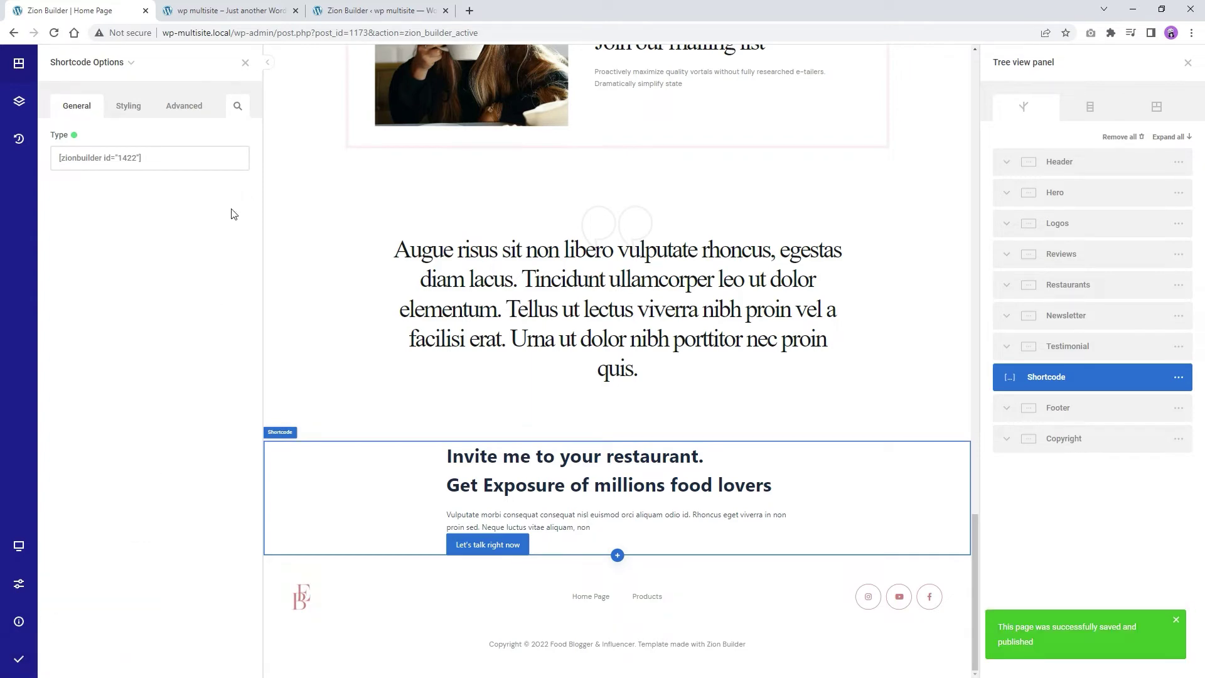
- Reload the live home page, confirm the pink call-to-action appears, then return to the editor tab
left_click(349, 7)
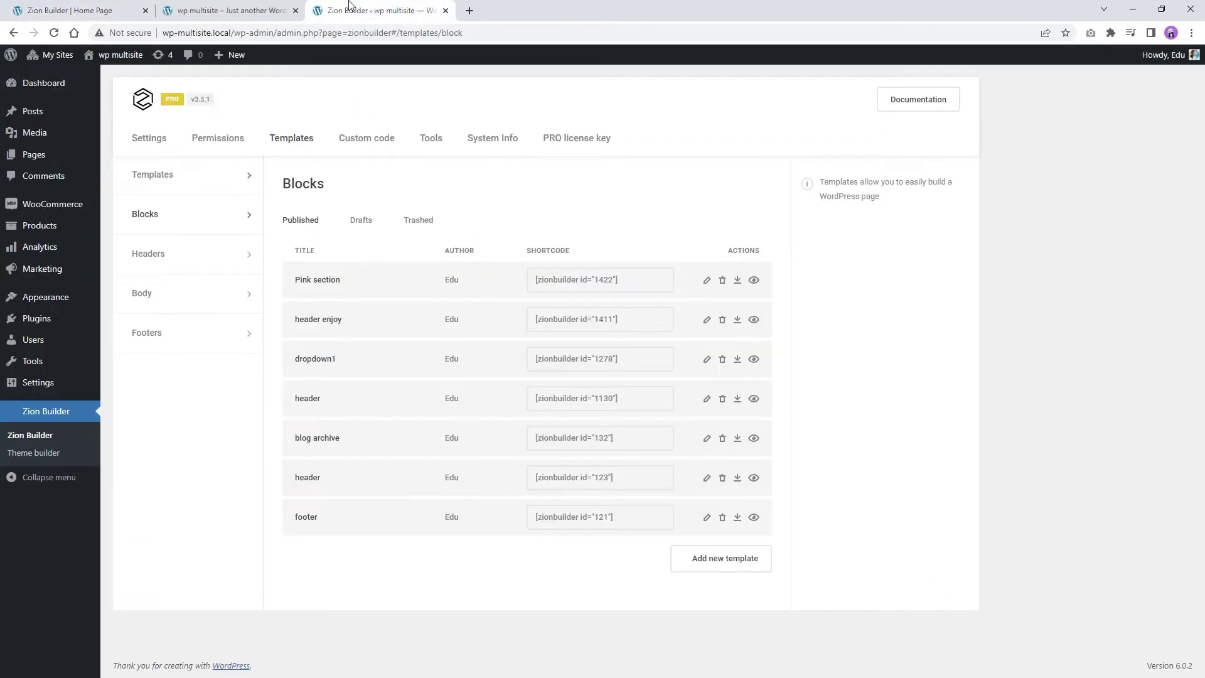
left_click(251, 6)
scroll(208, 269, "up", 5)
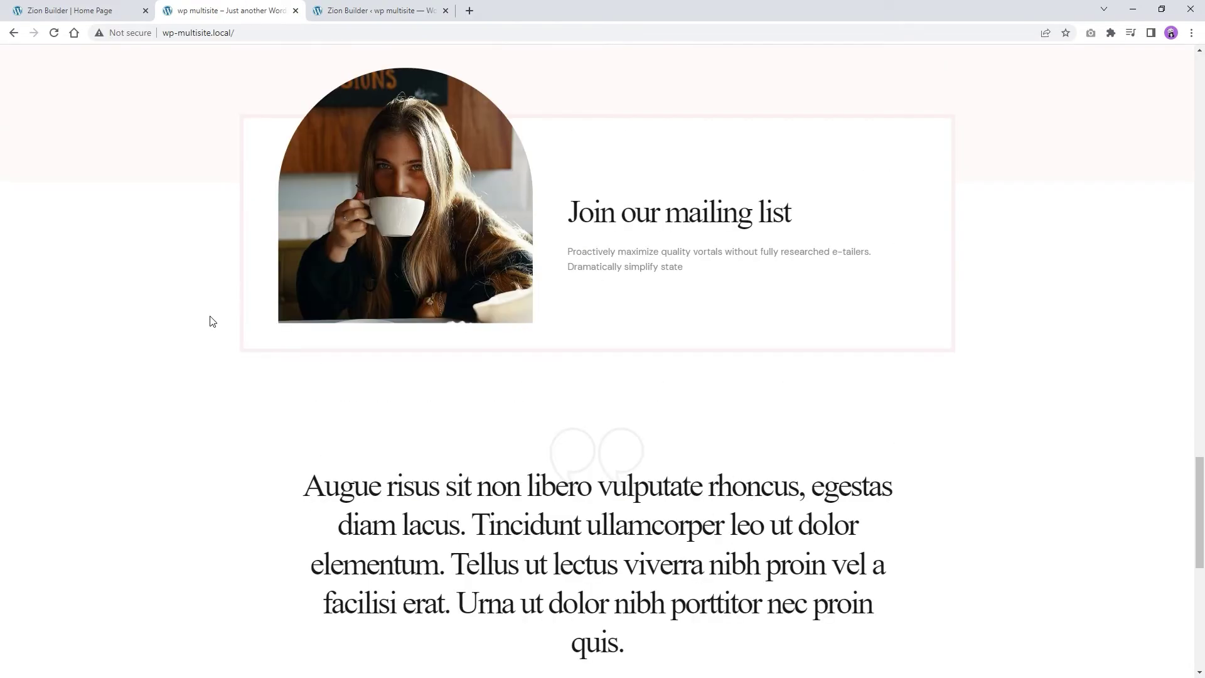
scroll(147, 311, "down", 8)
scroll(159, 334, "up", 15)
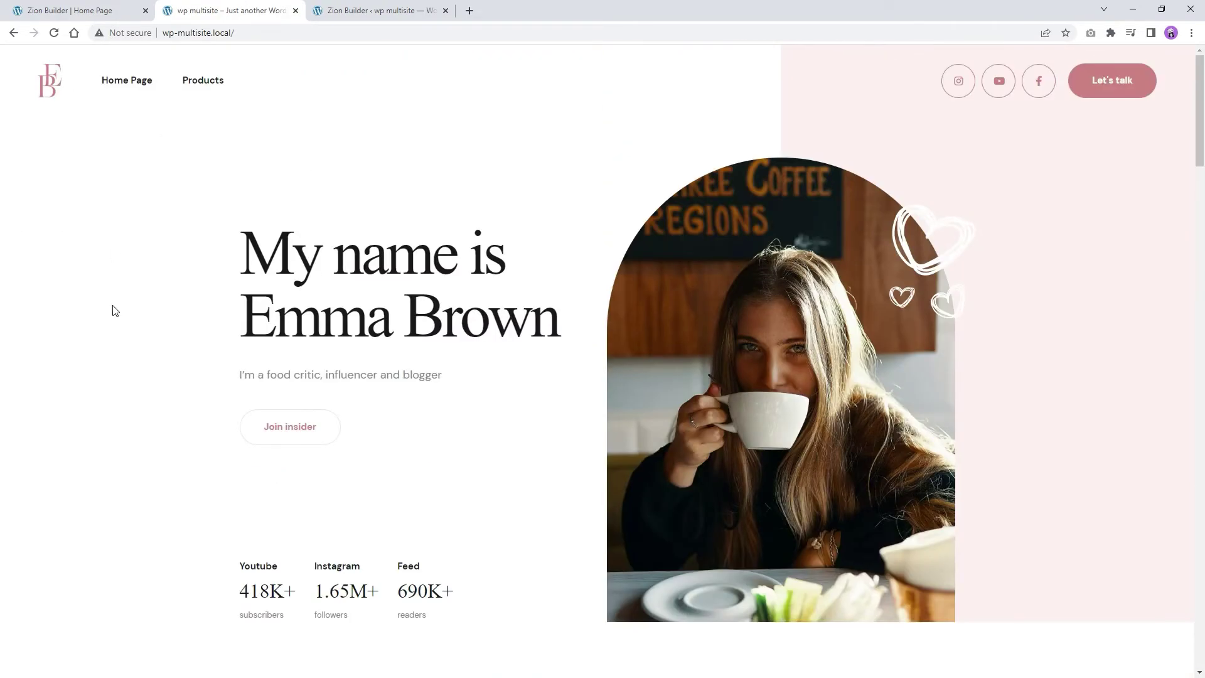
scroll(115, 254, "down", 10)
right_click(121, 233)
left_click(160, 182)
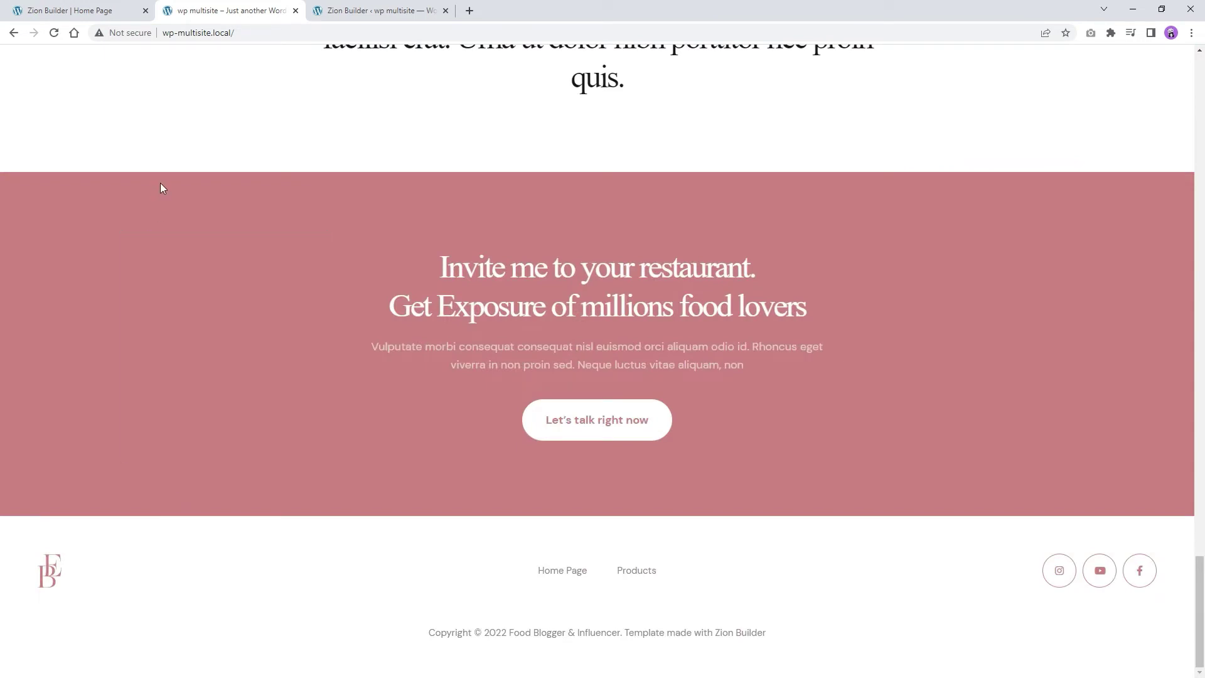
key("F5")
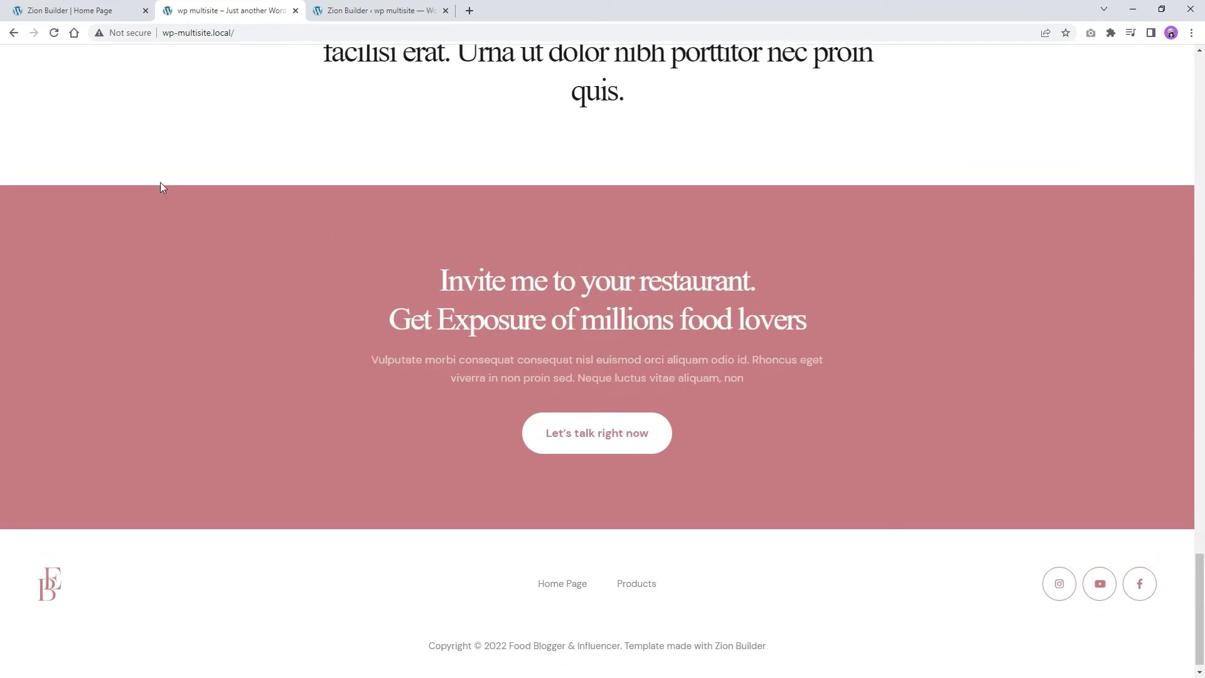
left_click_drag(601, 253, 836, 439)
left_click(837, 442)
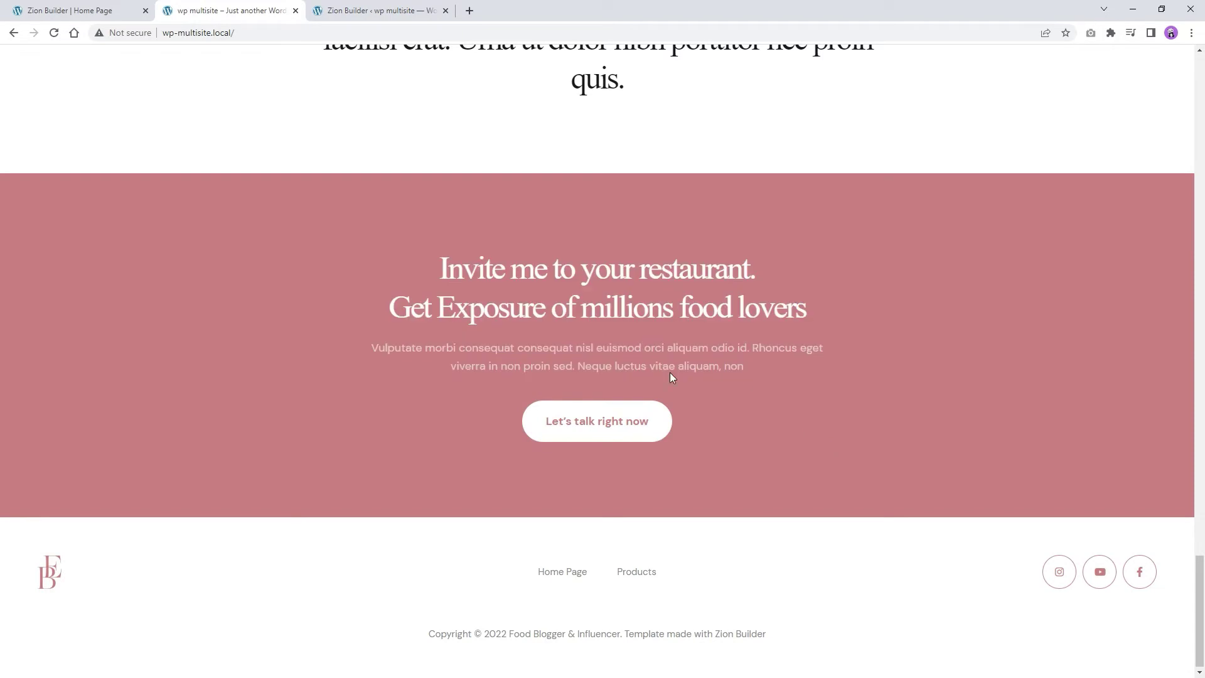
left_click(103, 9)
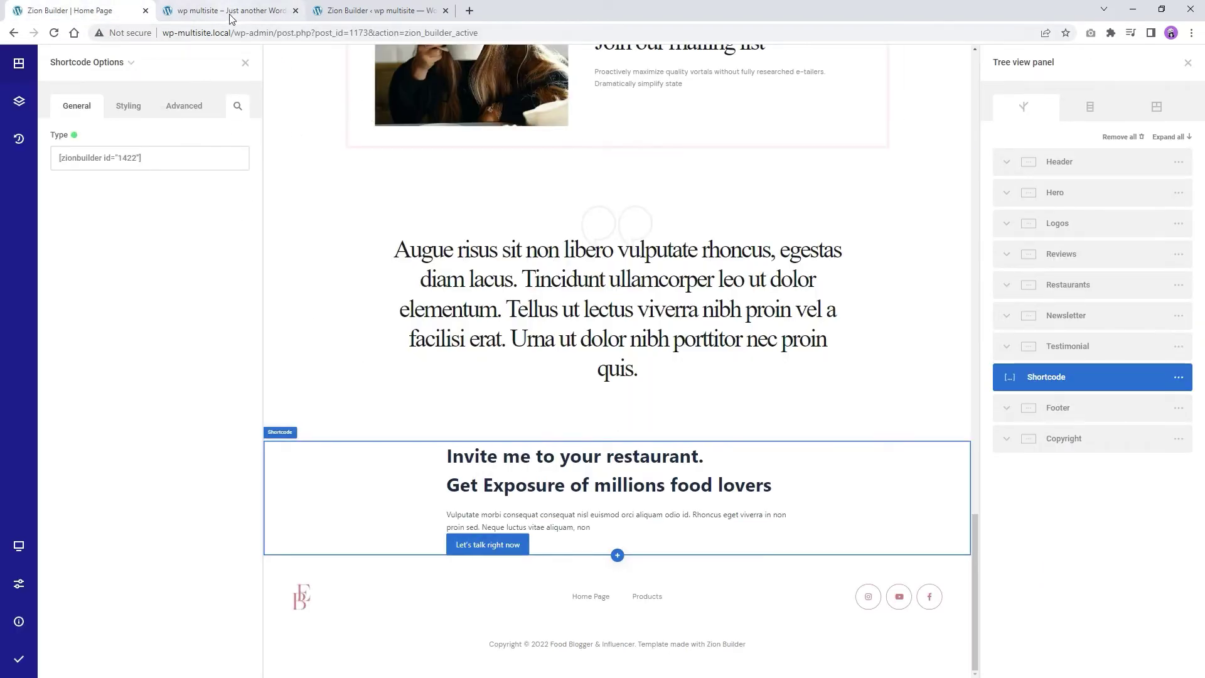
- Go through the Zion Builder dashboard's Pages list to edit the Products page in the builder
mouse_move(19, 625)
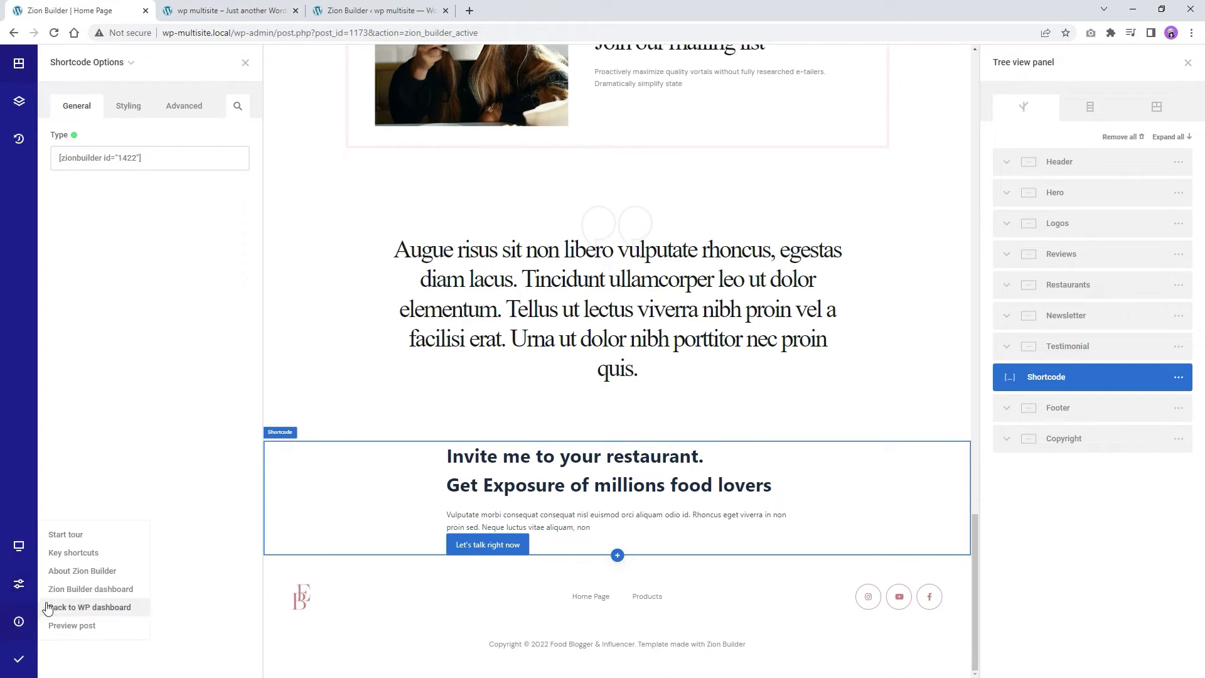
left_click(93, 595)
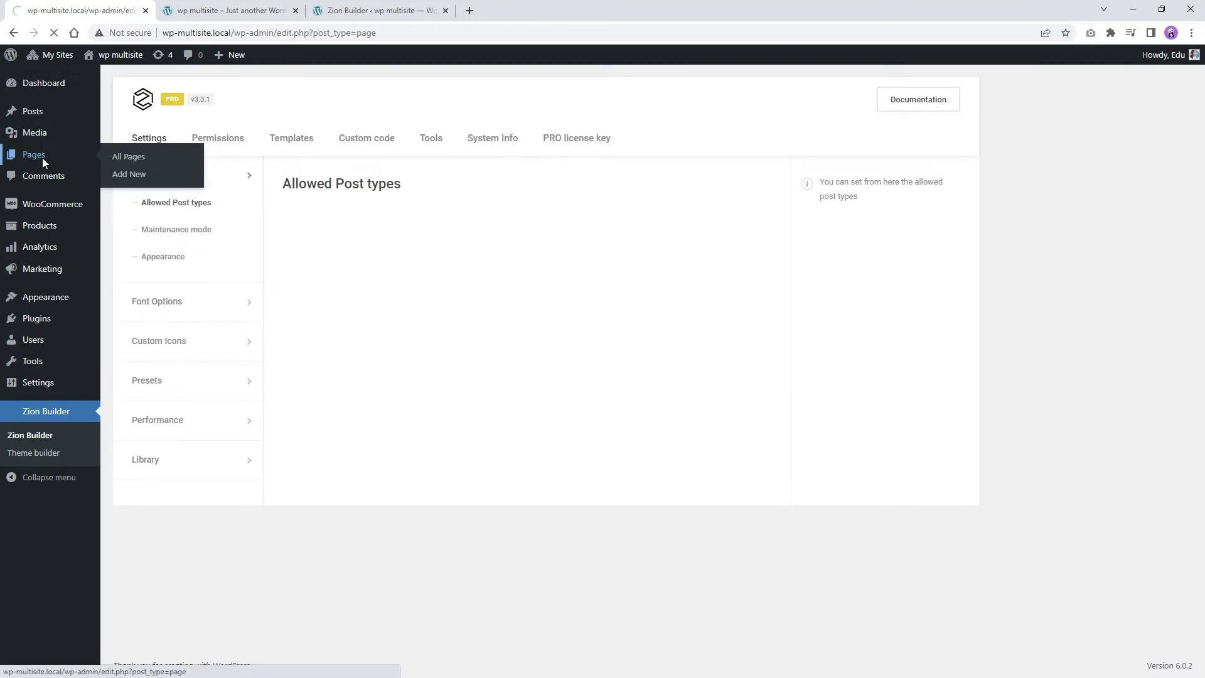
left_click(43, 157)
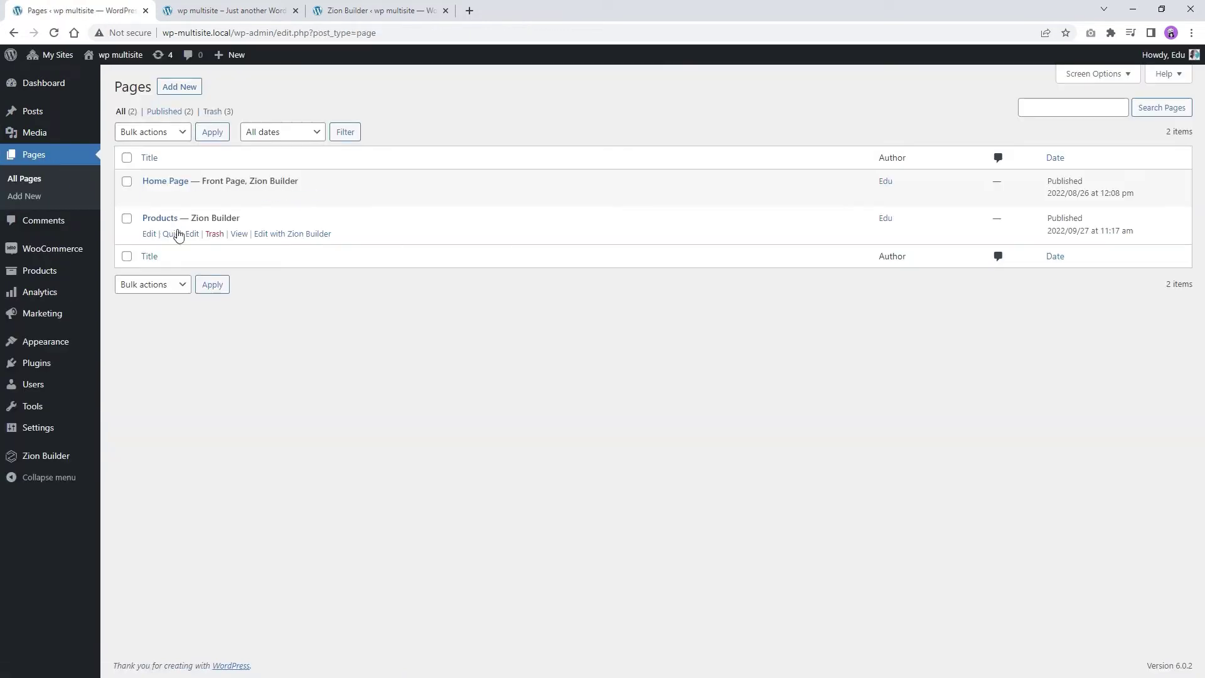
left_click(285, 234)
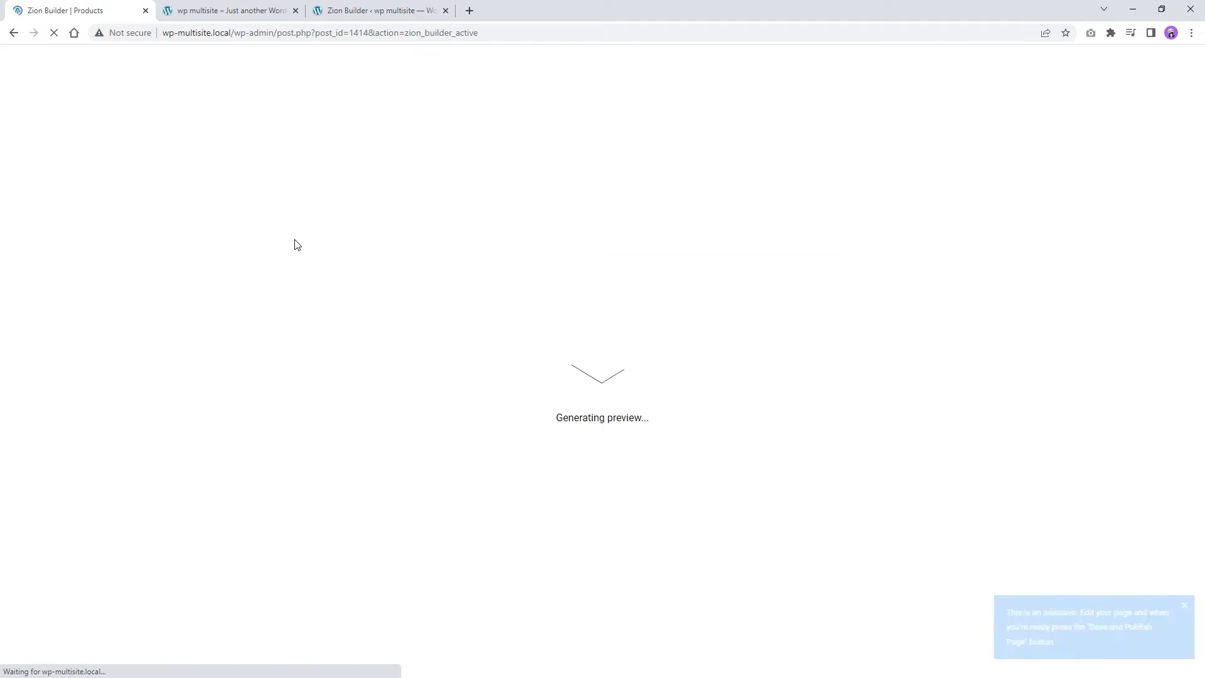
scroll(793, 294, "down", 9)
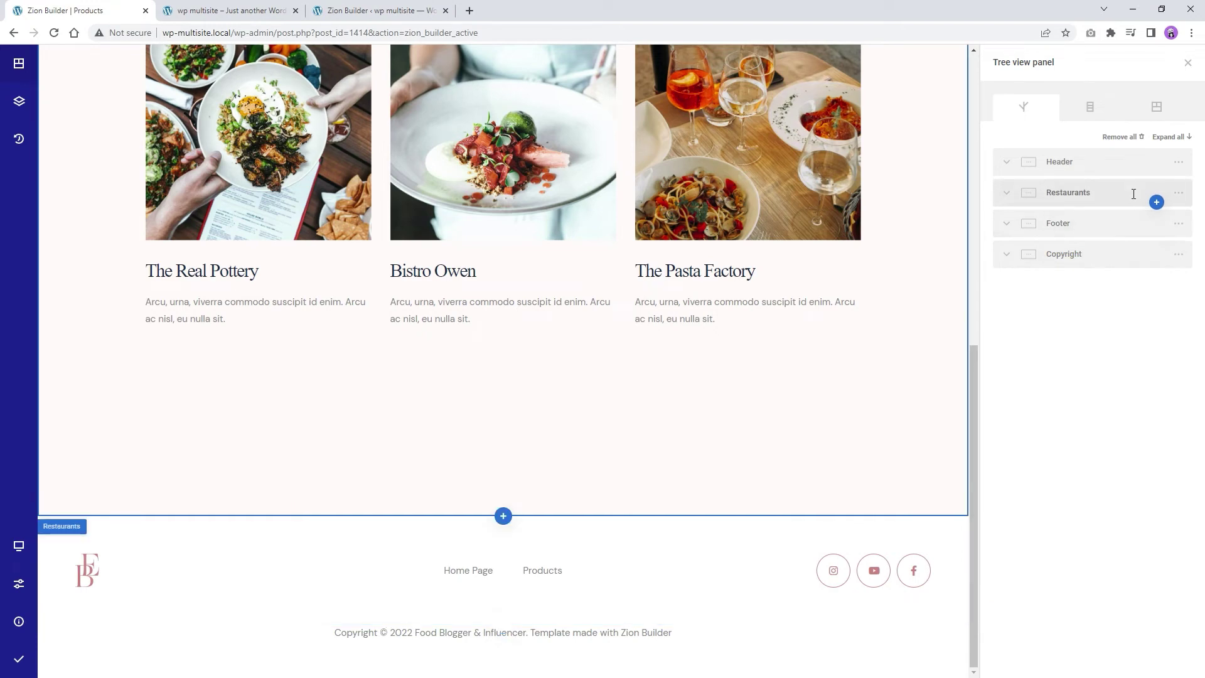
- Insert a Shortcode element after Restaurants holding the pasted [zionbuilder id="1422"] shortcode
left_click(1156, 202)
left_click(1029, 81)
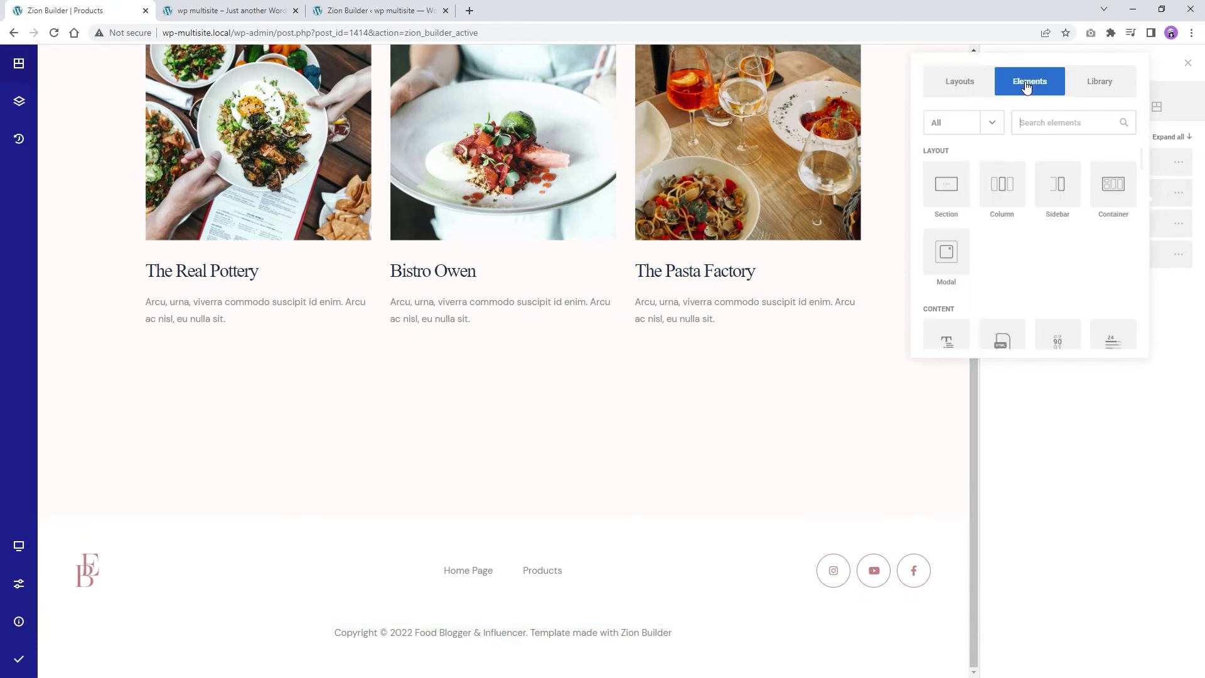
type("short")
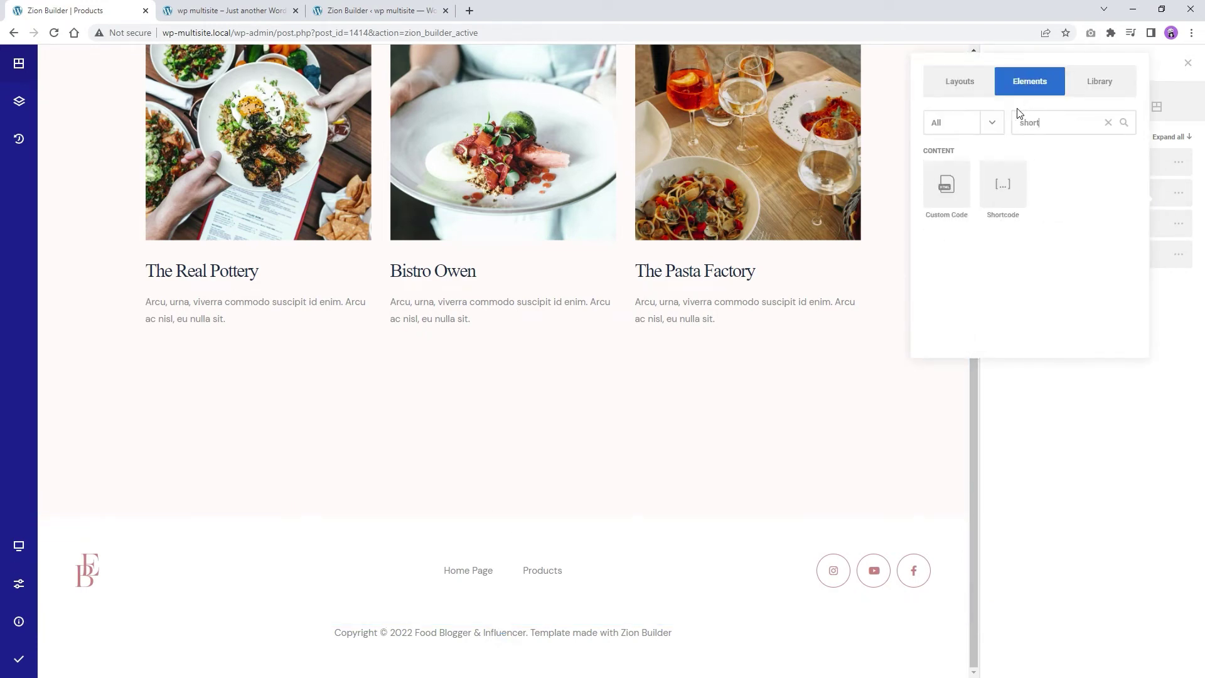
left_click(1002, 184)
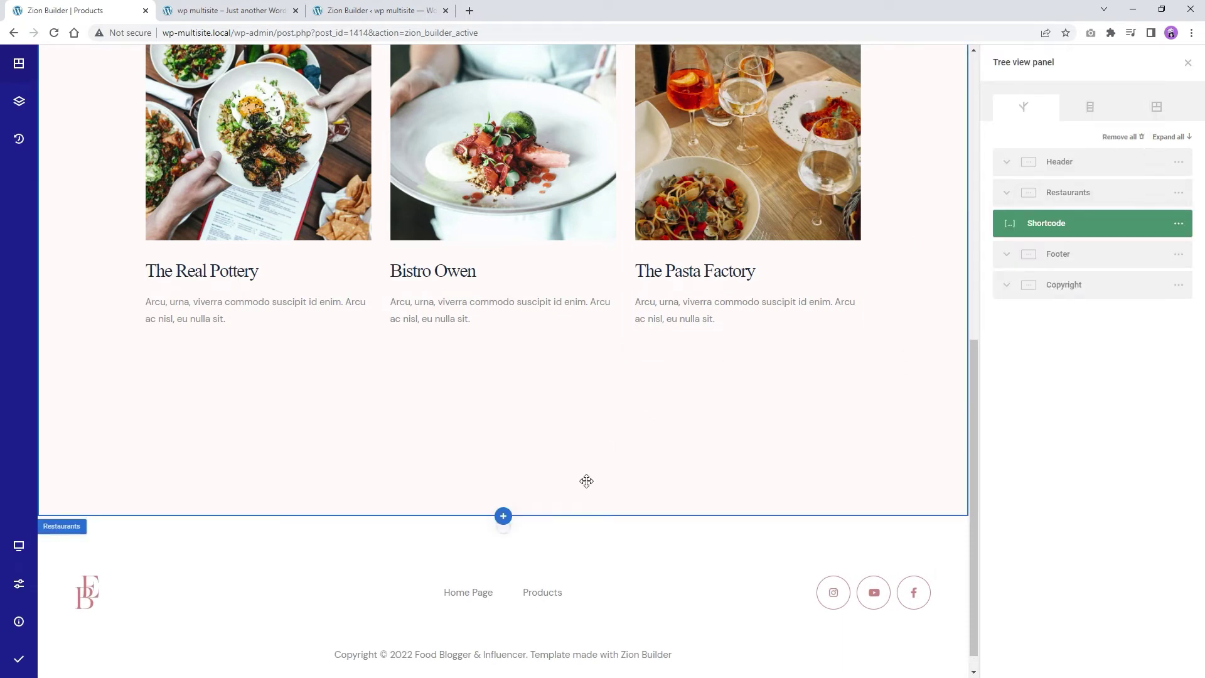
left_click(522, 535)
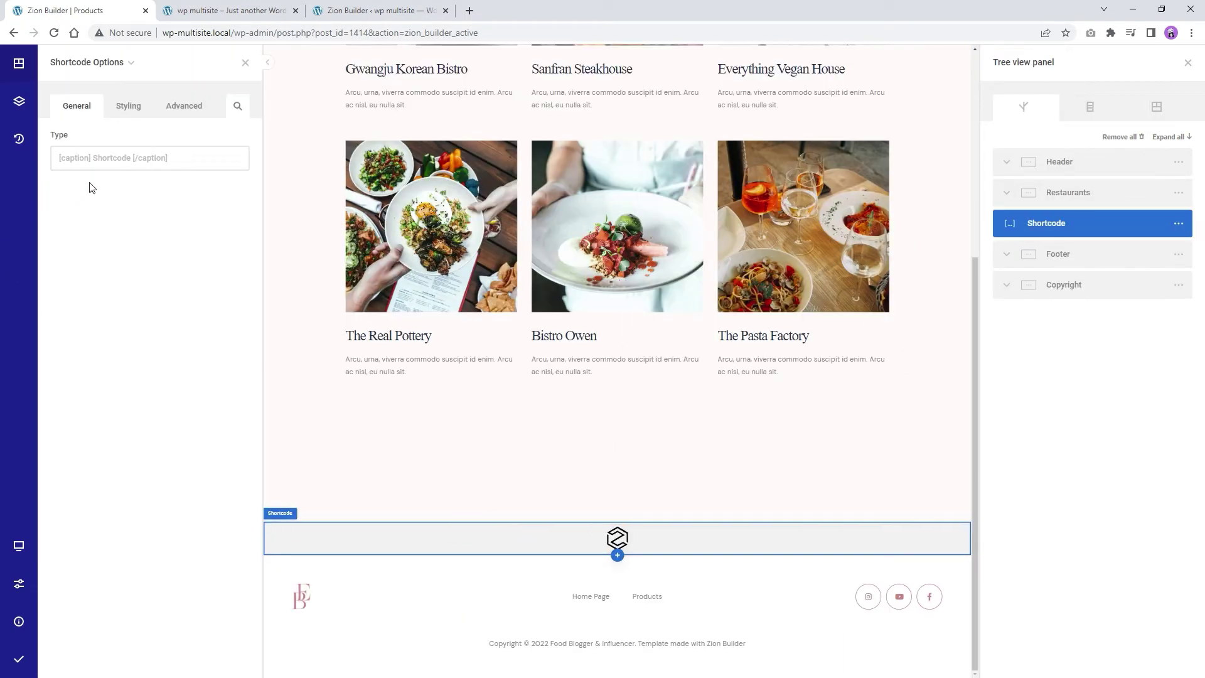
type("[zionbuilder id=\"1422\"]")
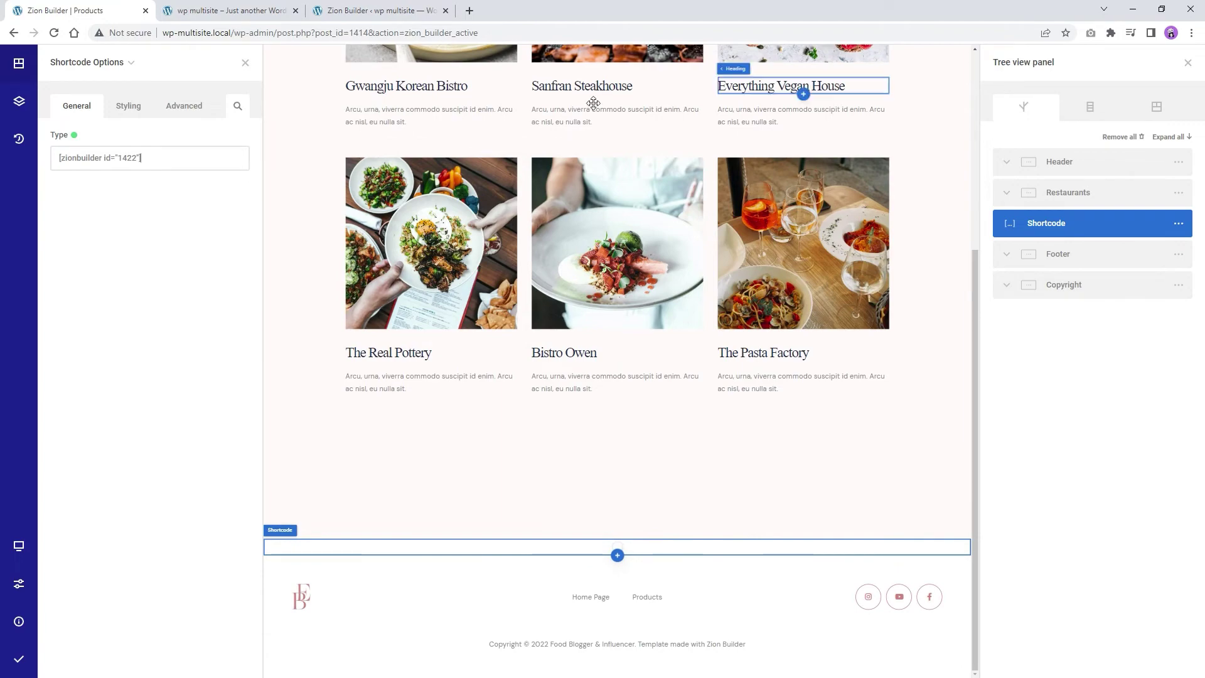
- Open the live Products page and reload it to check the pink call-to-action above the footer
mouse_move(19, 659)
left_click(174, 4)
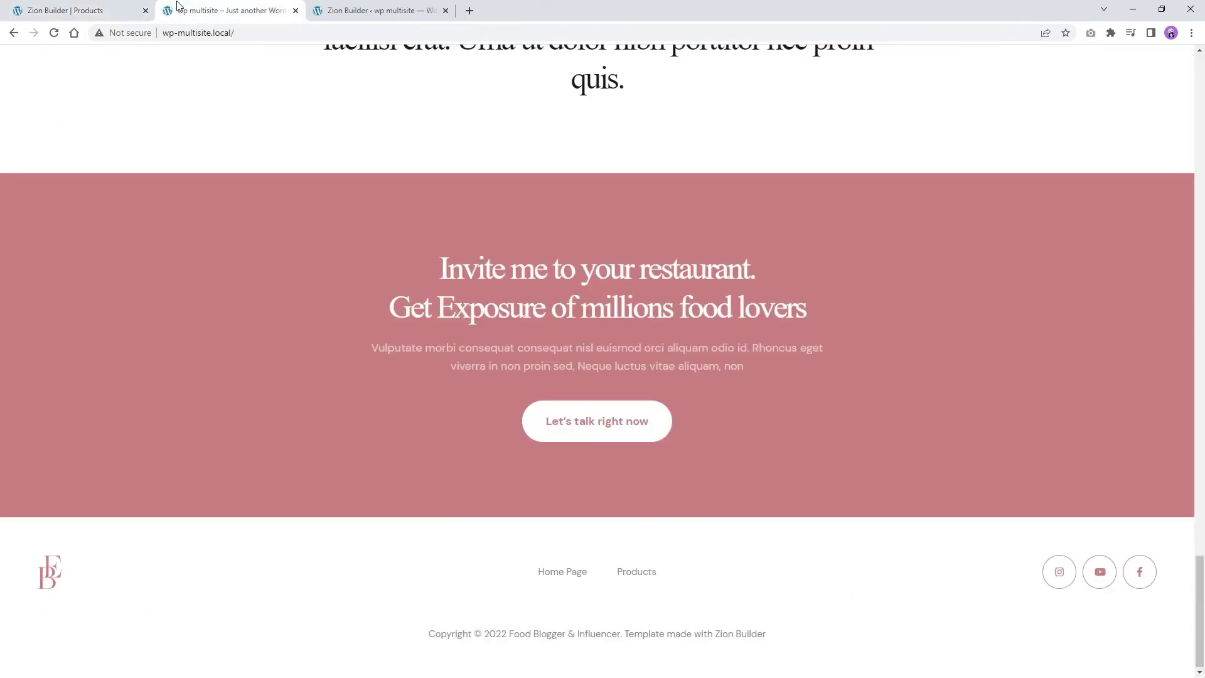
scroll(205, 304, "up", 15)
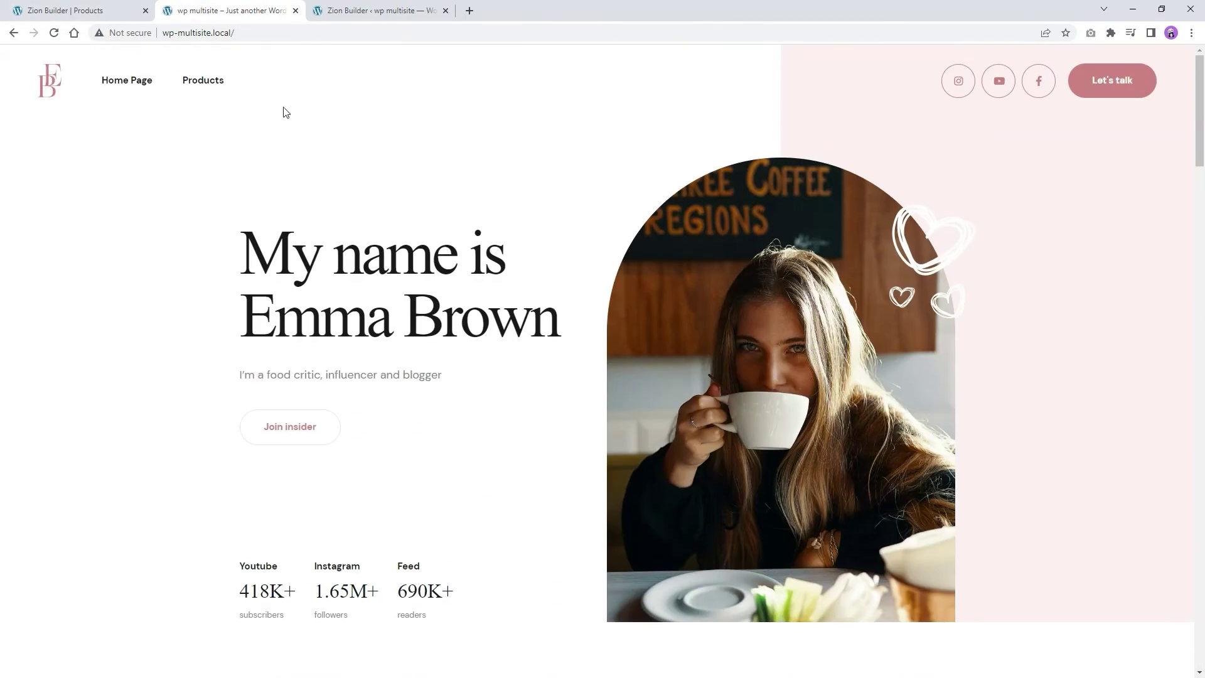
left_click(214, 85)
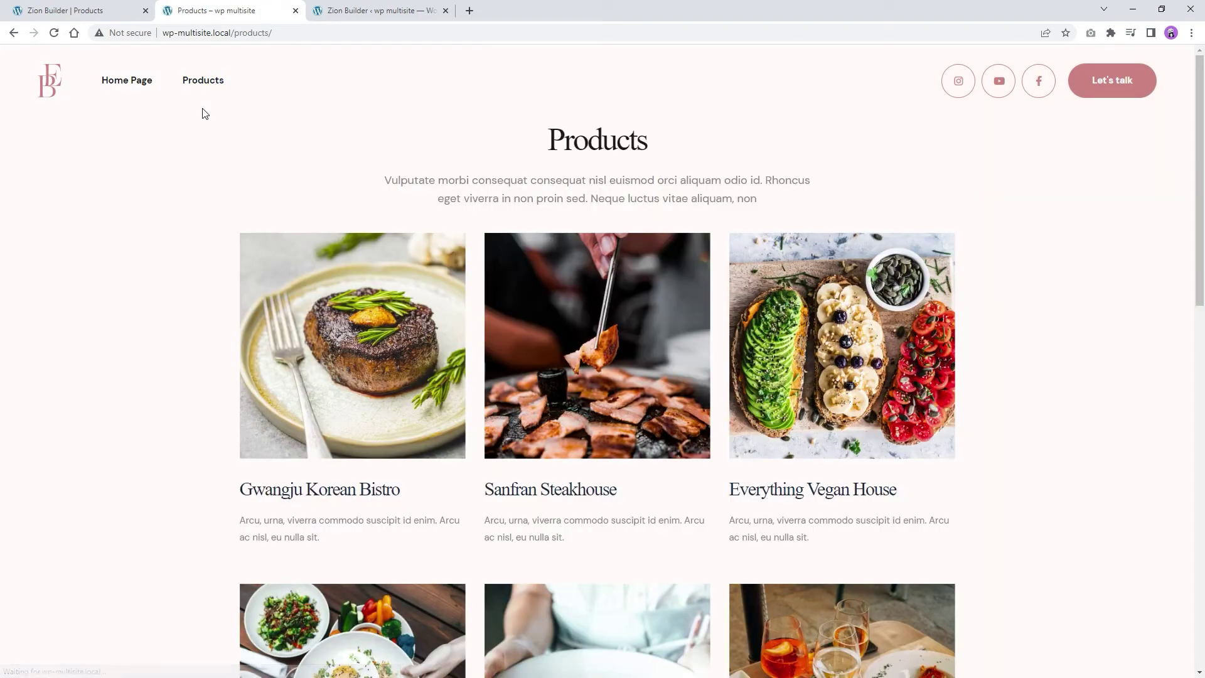
scroll(218, 121, "down", 20)
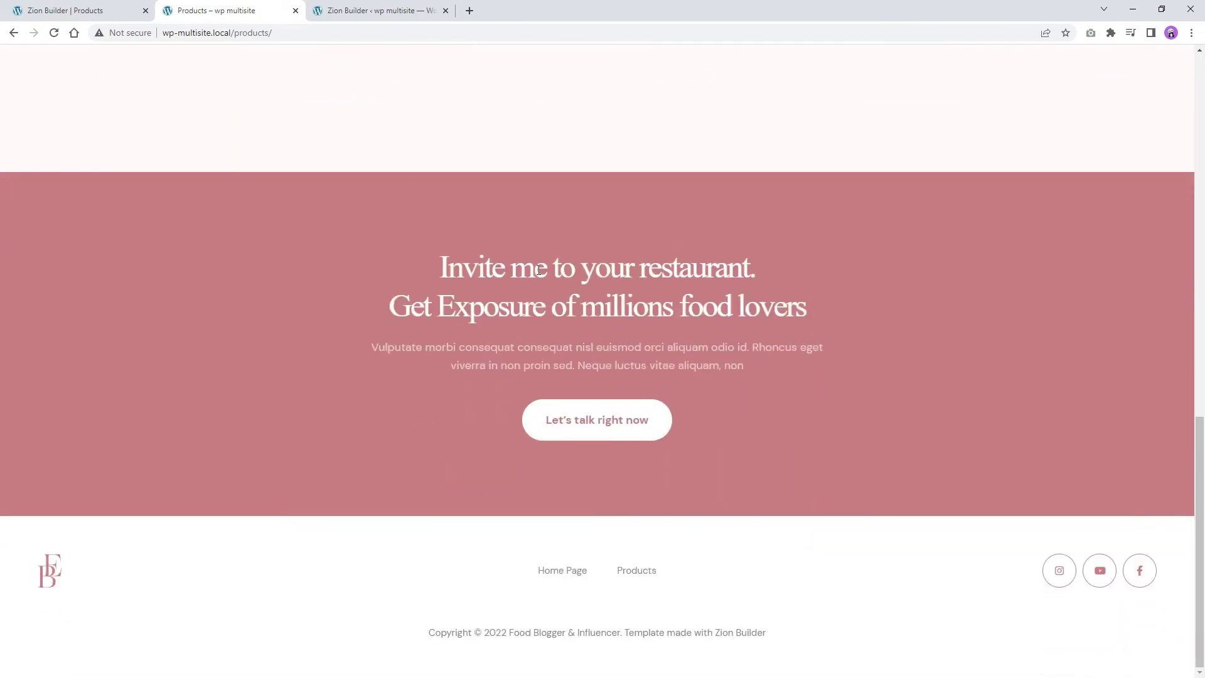
left_click_drag(484, 266, 786, 348)
key("F5")
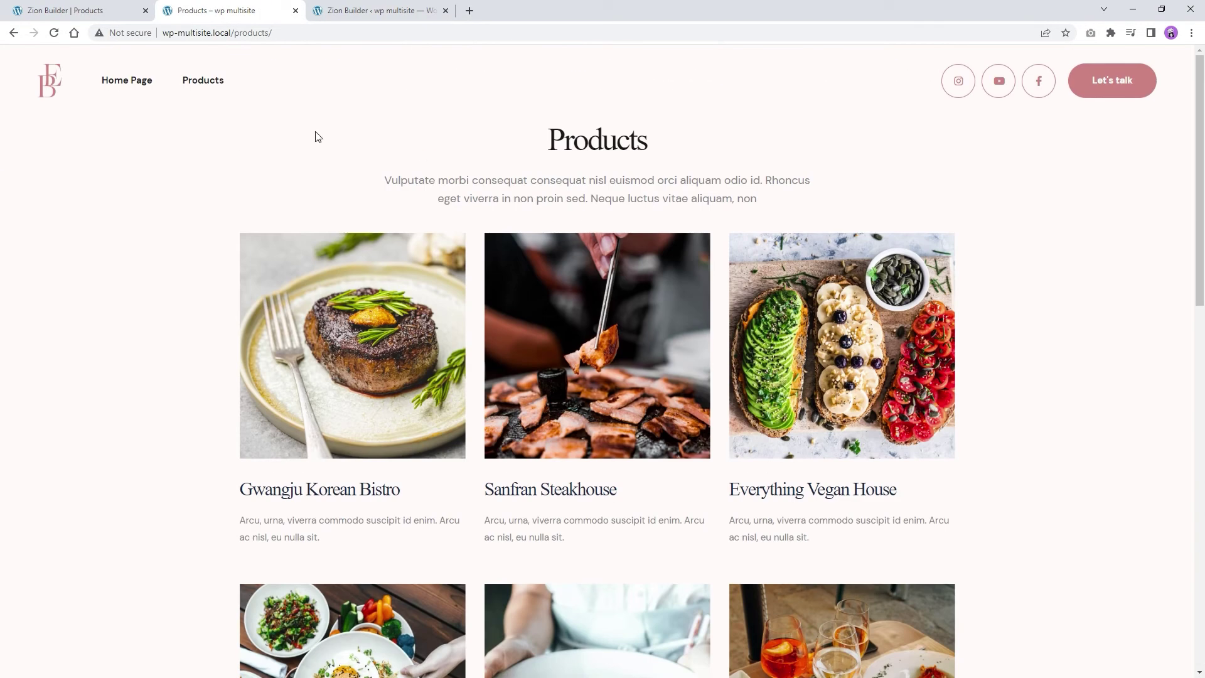
- Return to the live home page, then switch to the saved blocks list
left_click(128, 86)
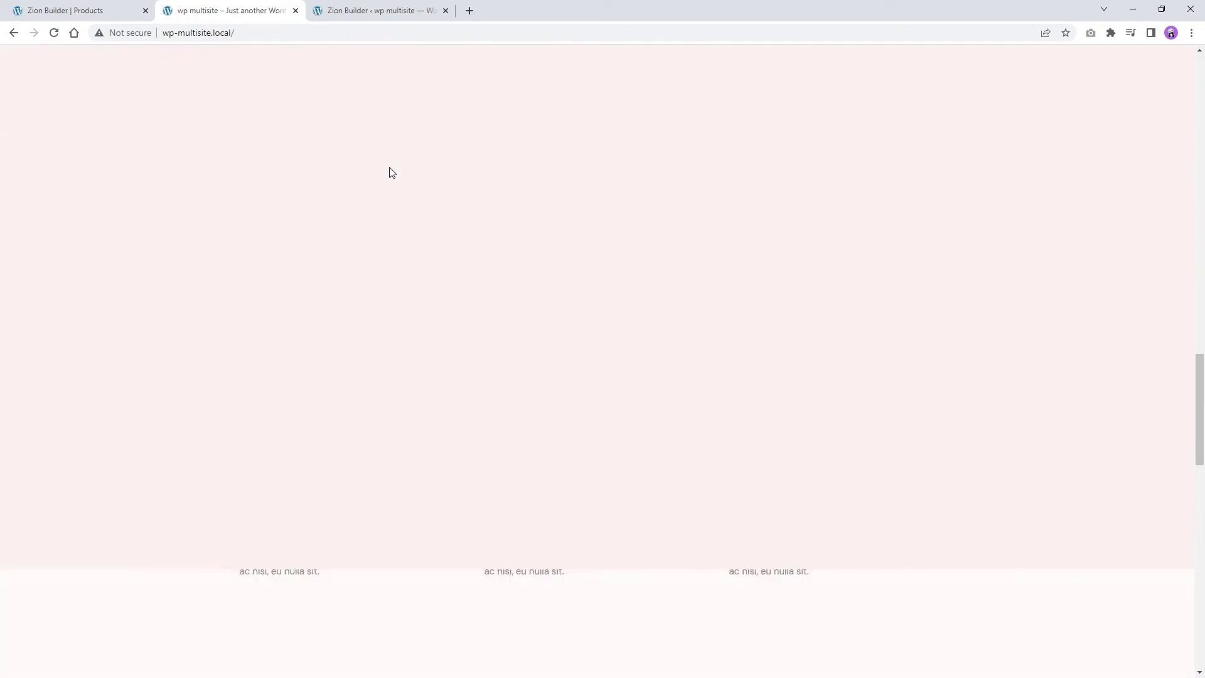
scroll(433, 185, "up", 15)
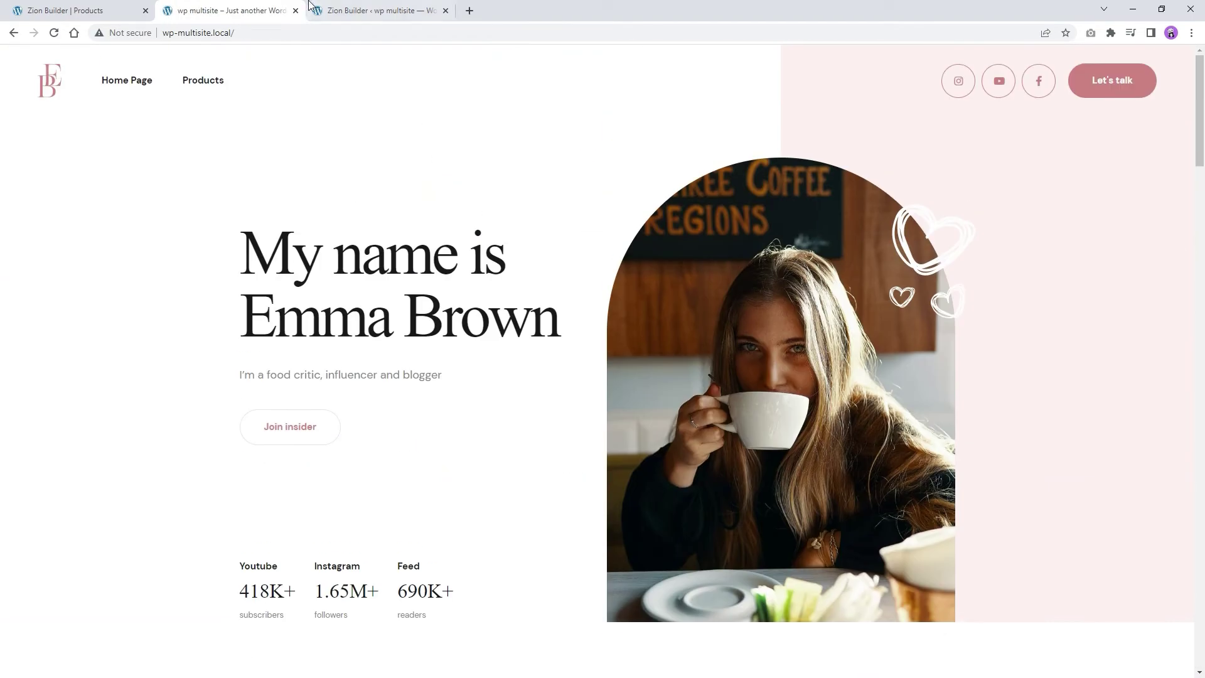
left_click(351, 10)
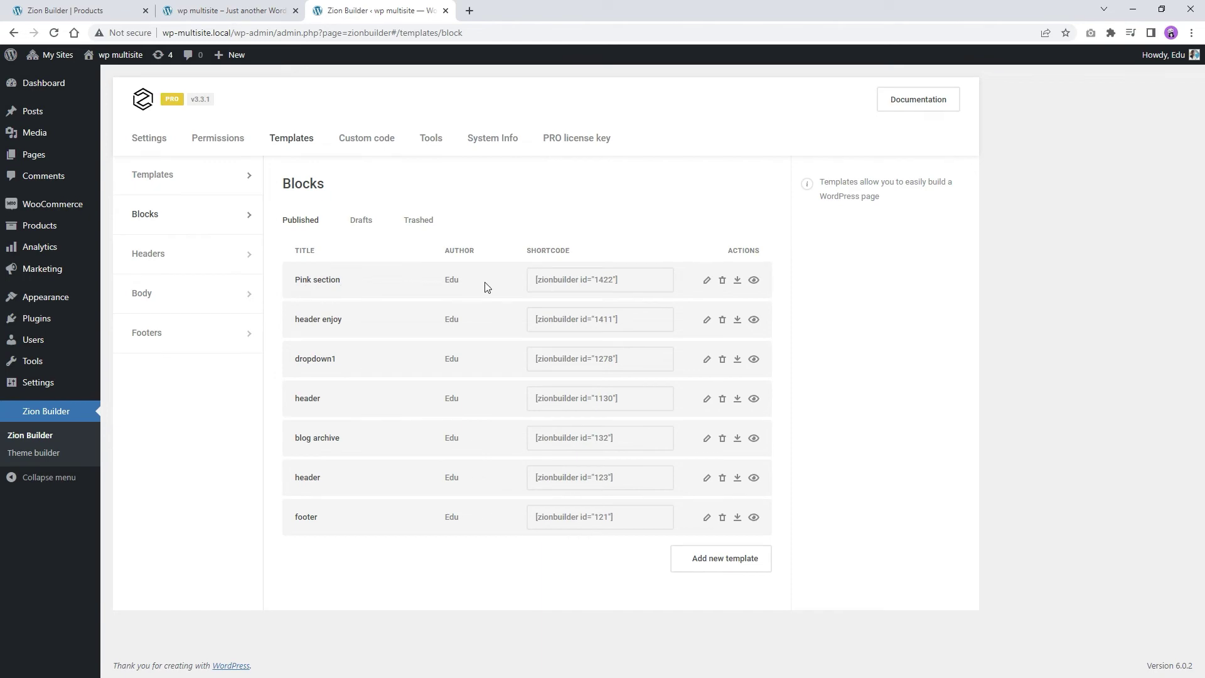
- Recheck the call-to-action on the live home page, then open the Pink section block for editing
left_click(226, 10)
scroll(511, 427, "down", 15)
left_click_drag(461, 267, 731, 267)
left_click(493, 225)
left_click(402, 10)
left_click(707, 281)
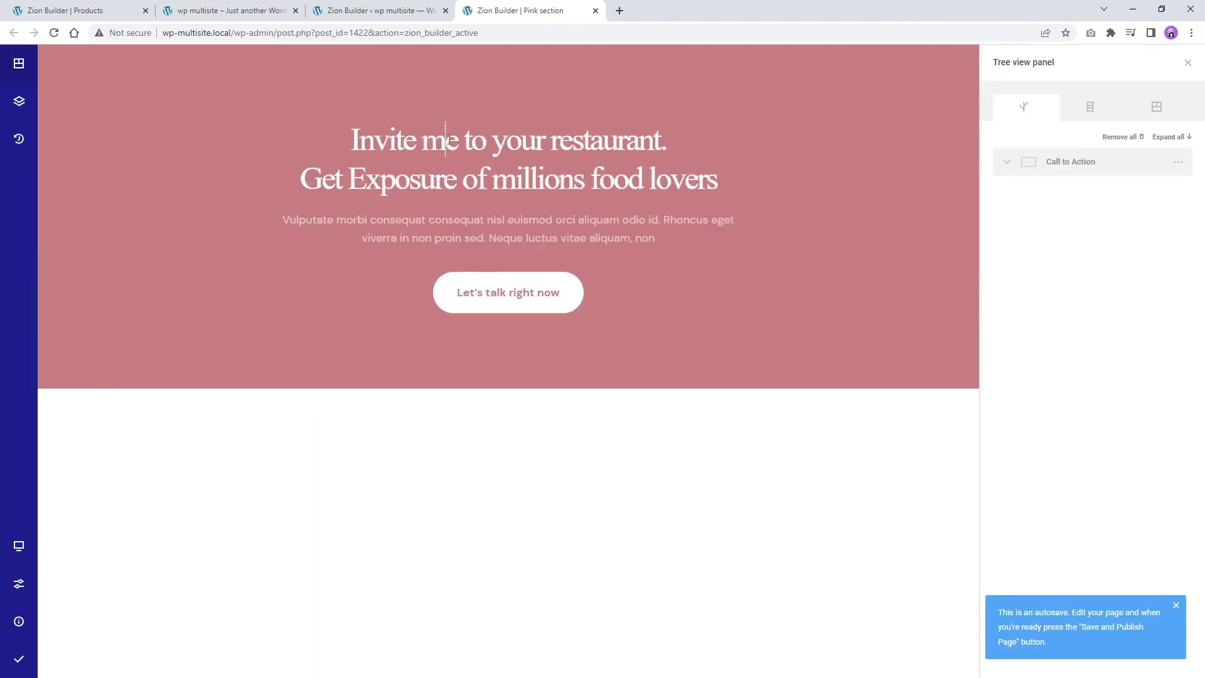
- Replace 'restaurant' with 'home' so the heading reads 'Invite me to your home.'
left_click(566, 141)
double_click(690, 117)
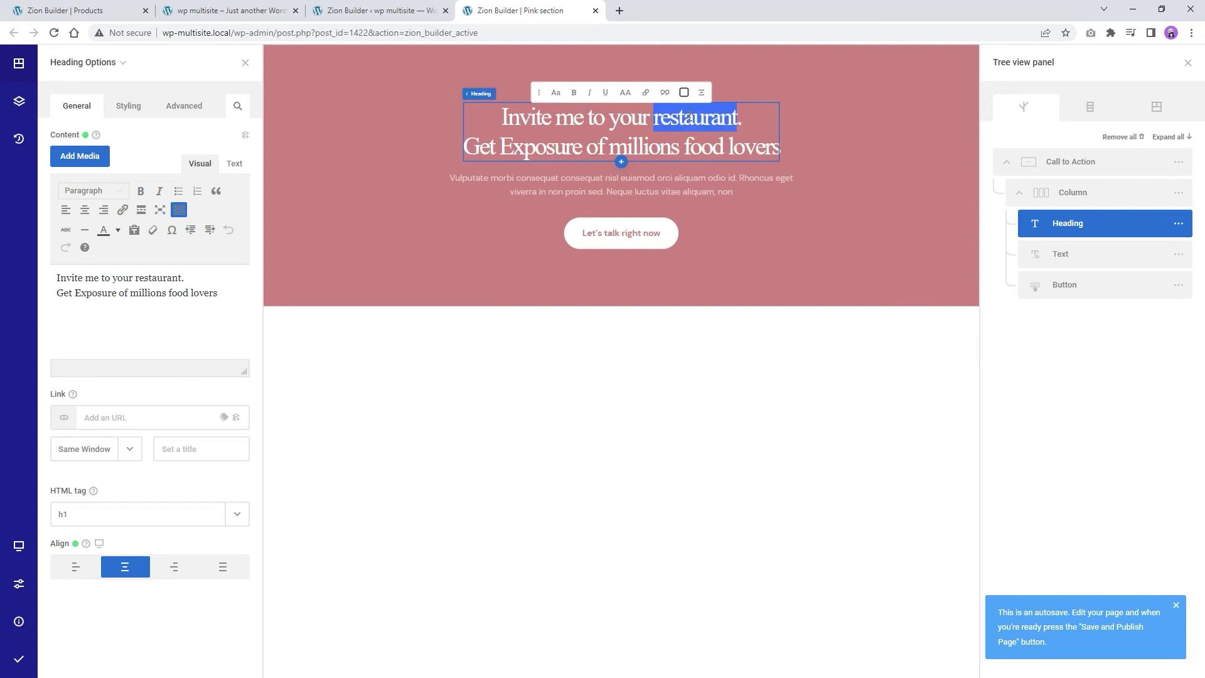
type("home")
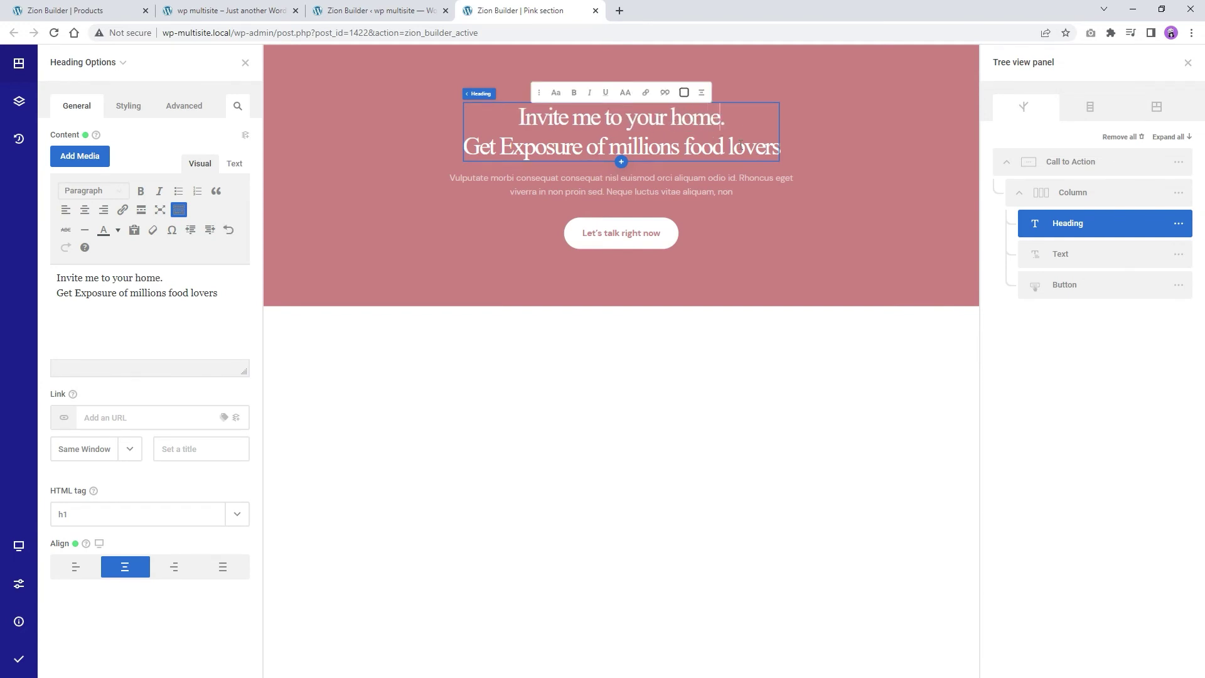
- Set the Call to Action section's wrapper background to blue (#84aed1) and save the block
left_click(904, 153)
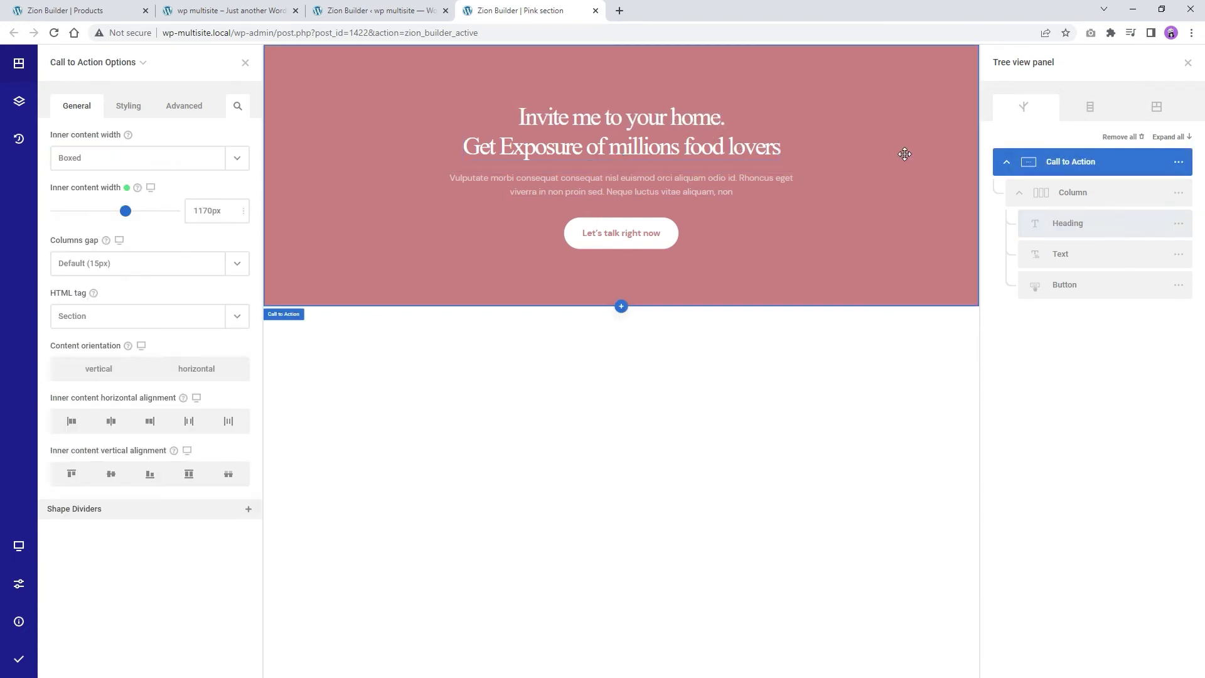
left_click(128, 106)
left_click(119, 157)
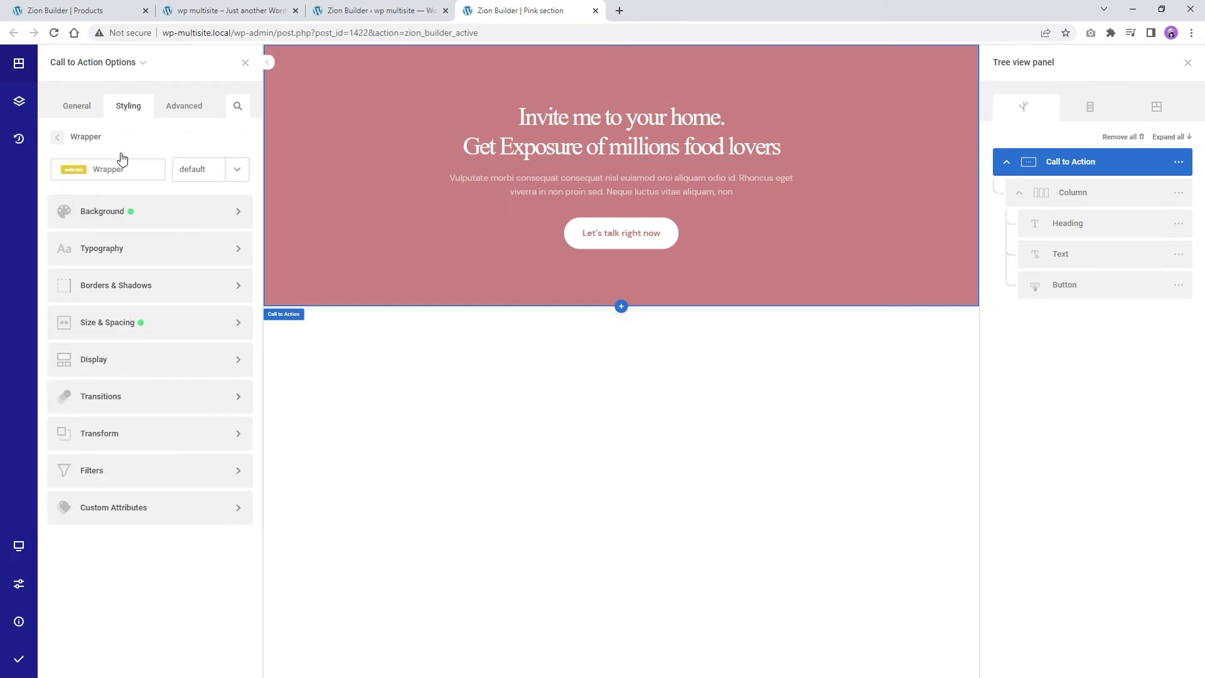
left_click(185, 213)
left_click(235, 254)
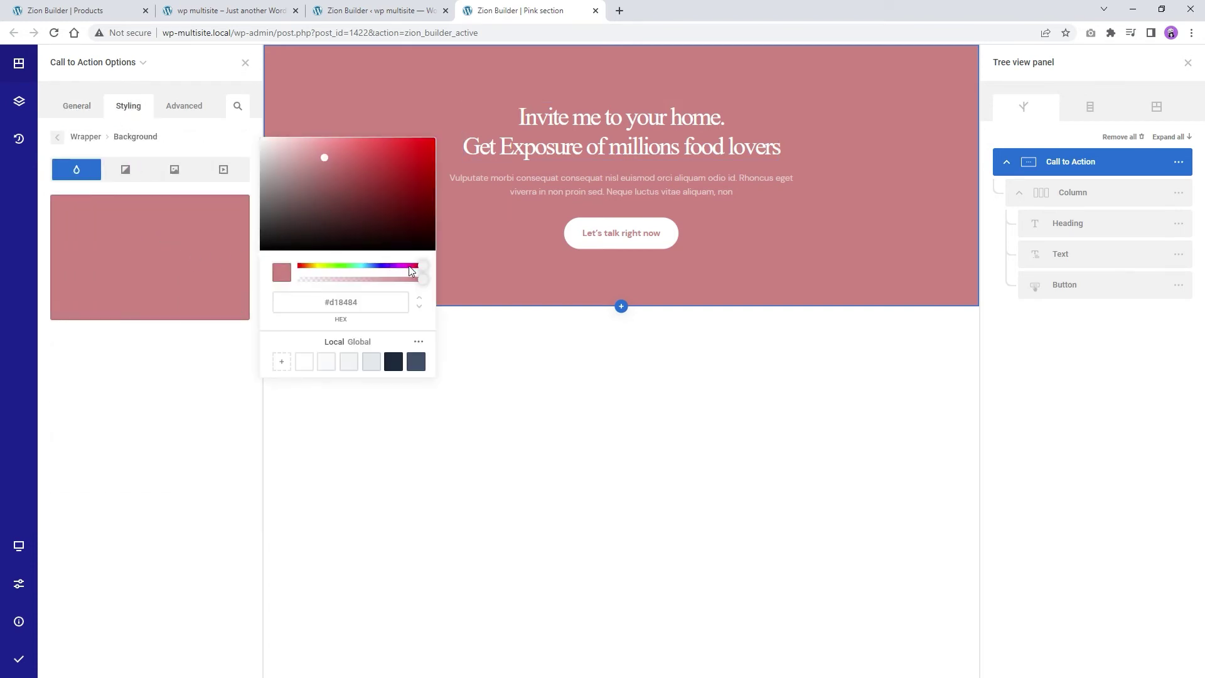
left_click(370, 266)
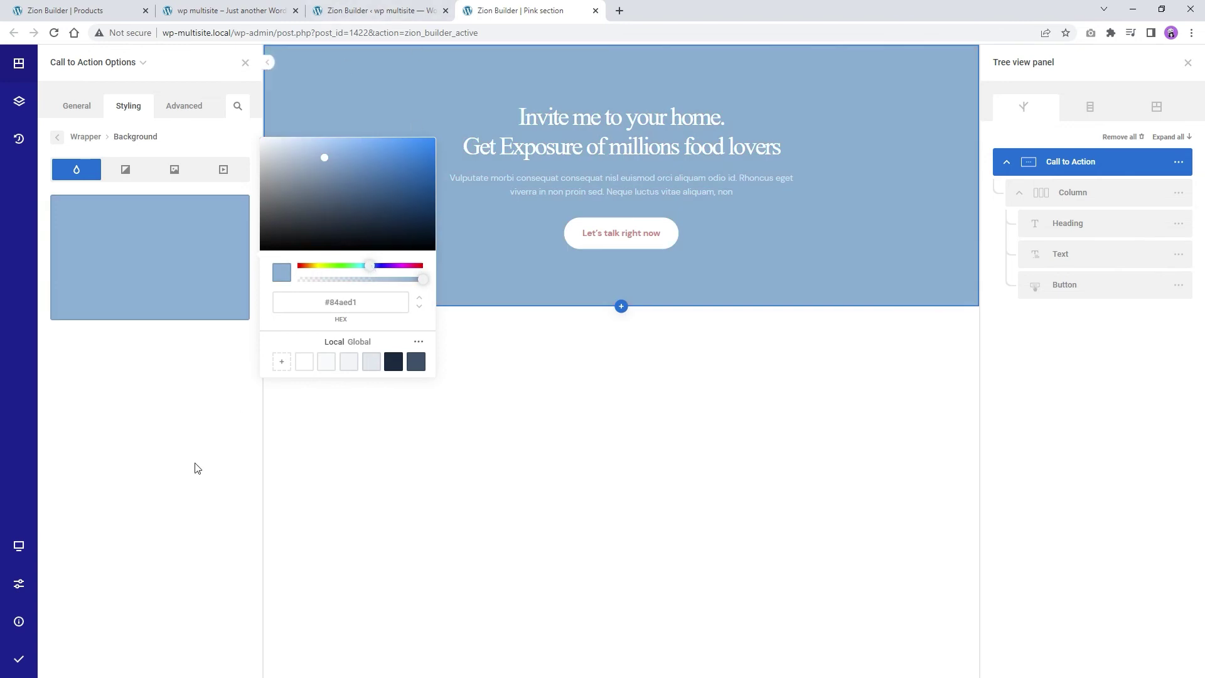
left_click(18, 660)
- Reload the live home page in the front-end tab to pick up the edited block
left_click(412, 6)
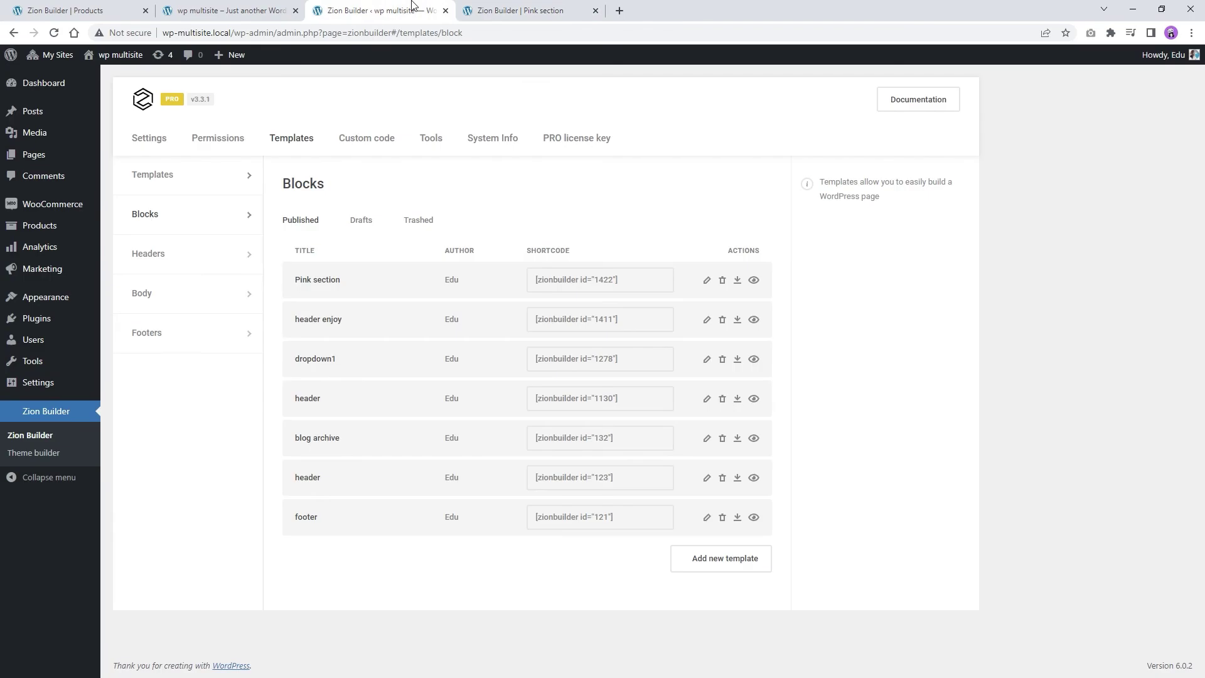
left_click(241, 8)
right_click(280, 147)
left_click(314, 180)
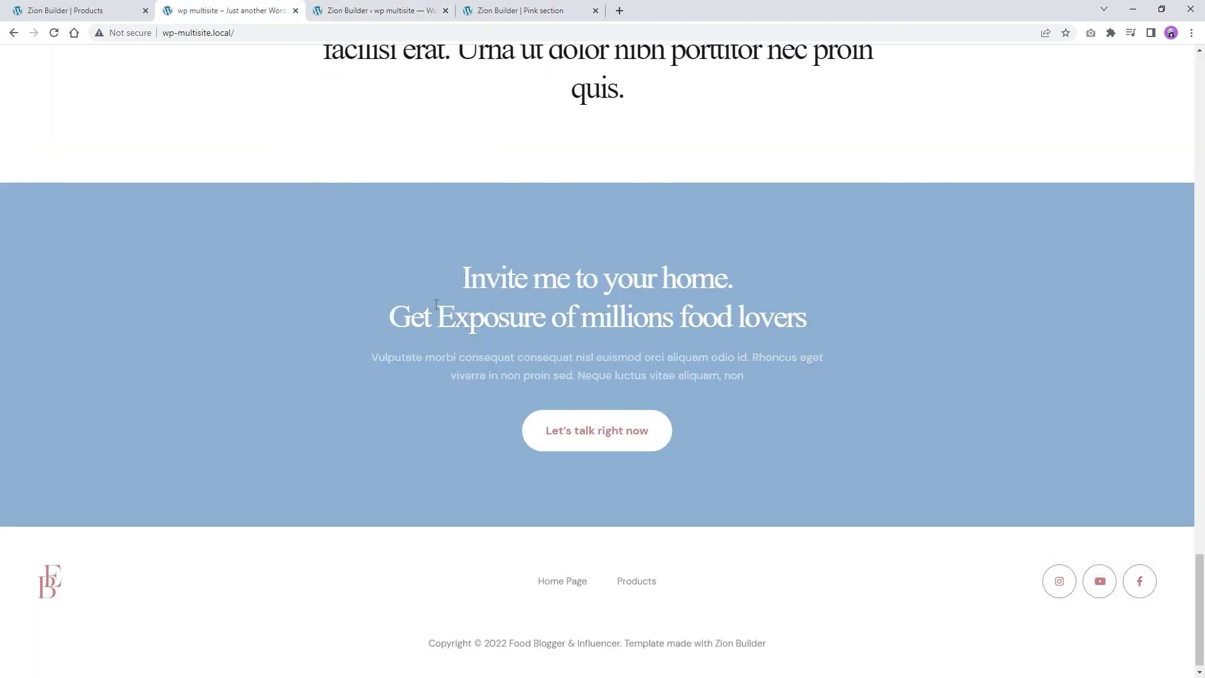
- Go to the Products page and scroll down to the blue call-to-action section
scroll(417, 299, "up", 20)
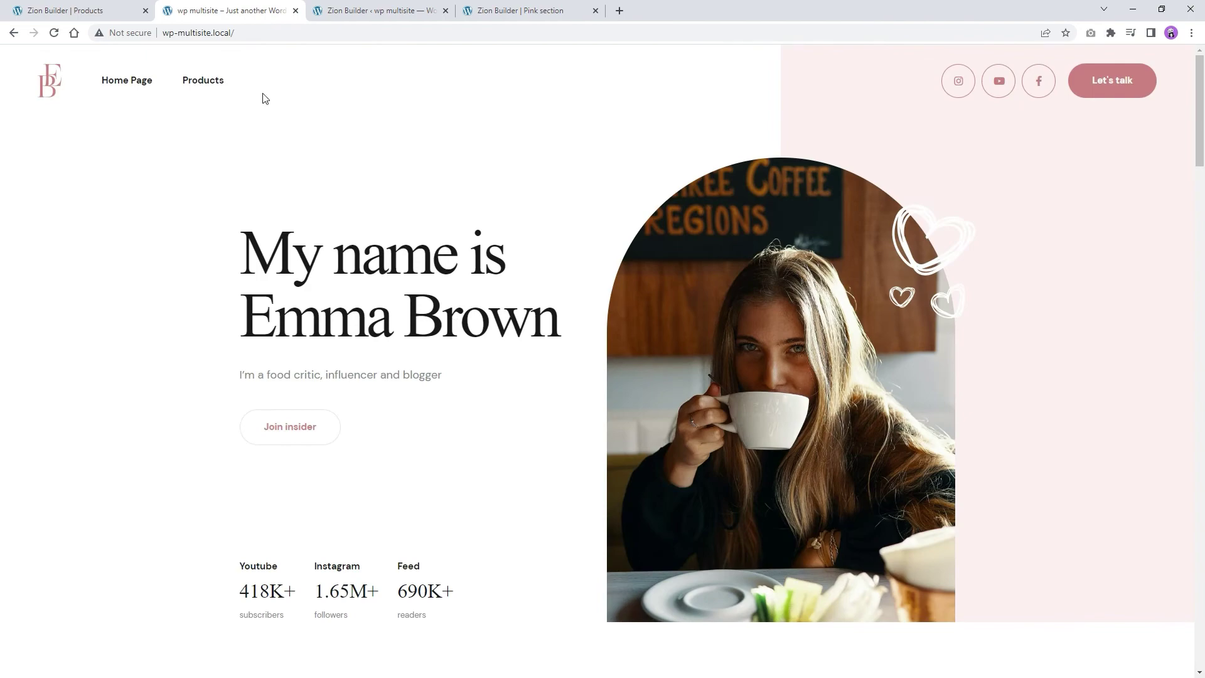
left_click(203, 83)
scroll(435, 268, "down", 15)
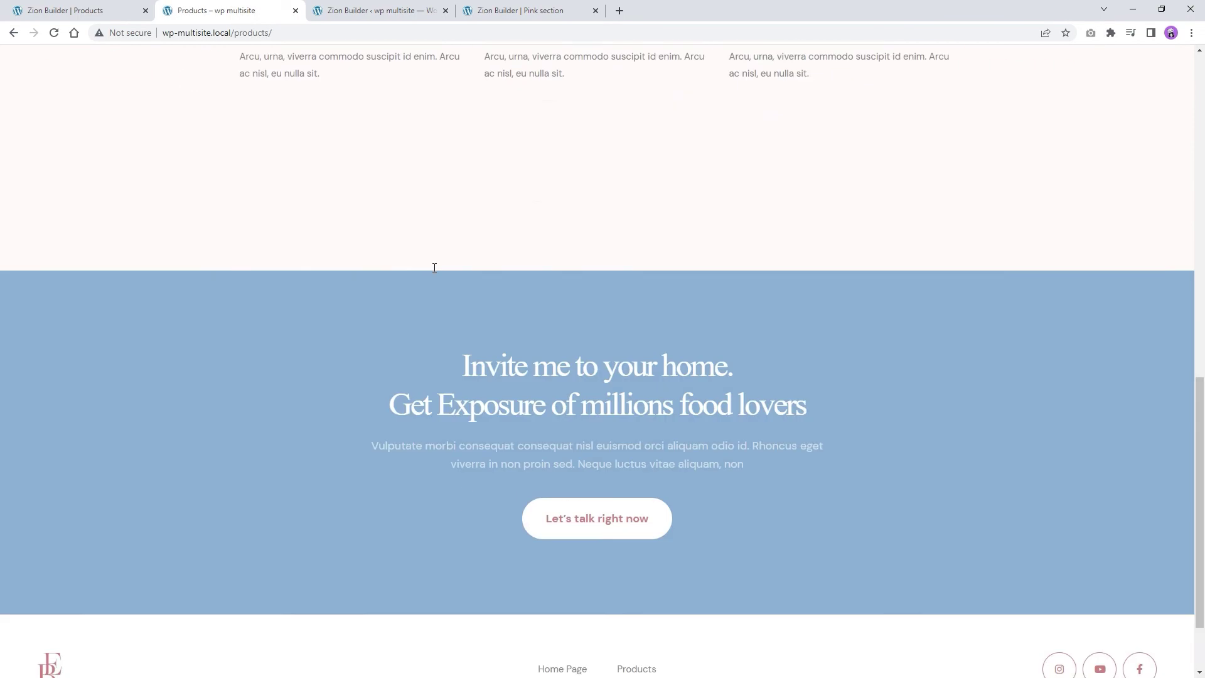